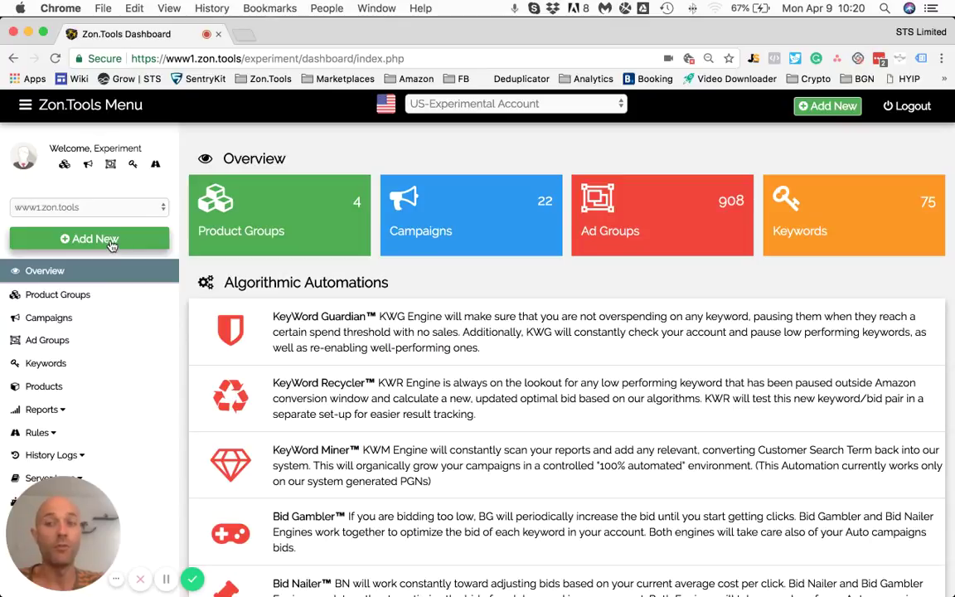
# Start adding new SKUs and choose Silicon Spatula as their product group
pyautogui.click(810, 111)
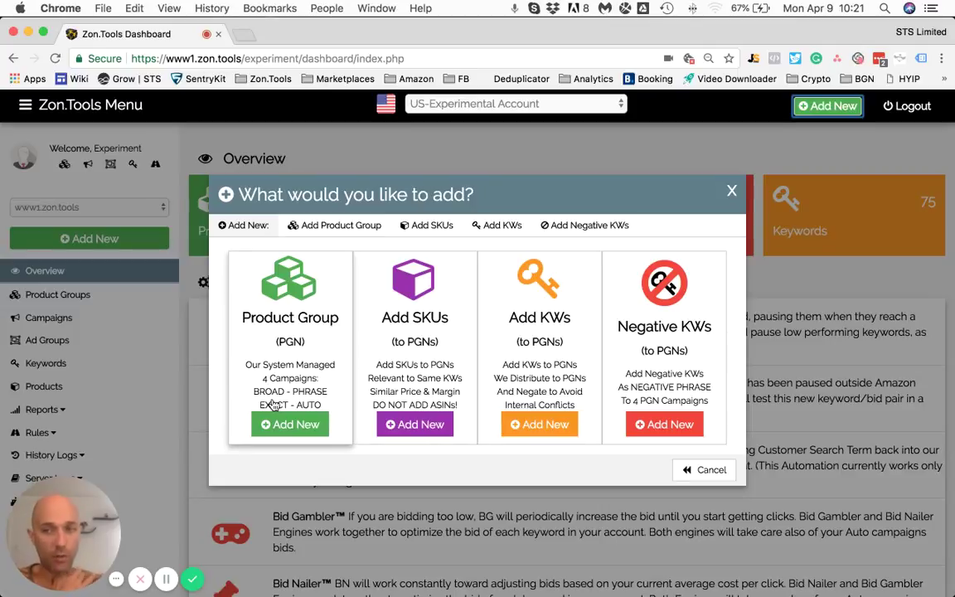
pyautogui.moveTo(453, 322); pyautogui.dragTo(386, 324)
pyautogui.click(385, 324)
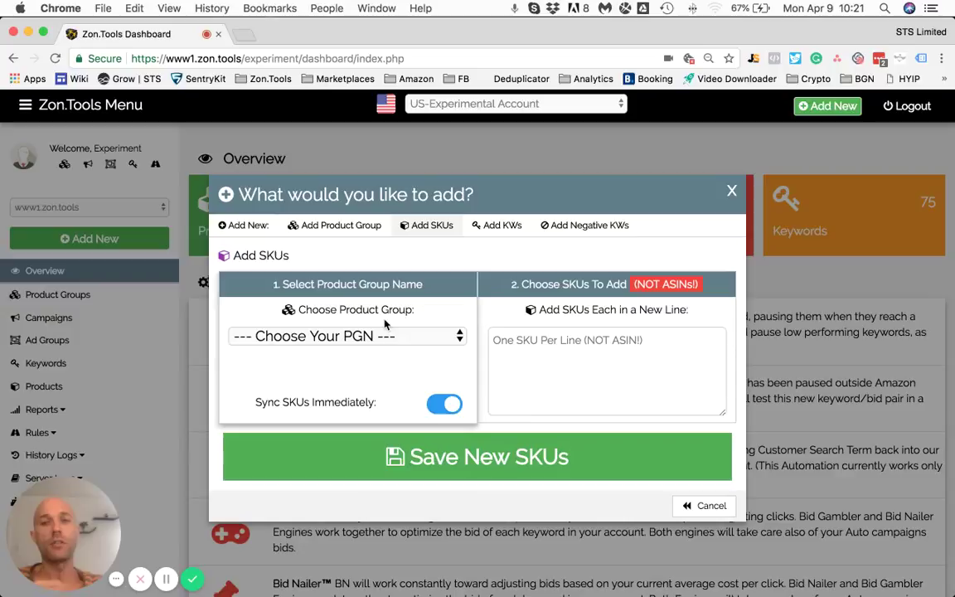
pyautogui.click(251, 224)
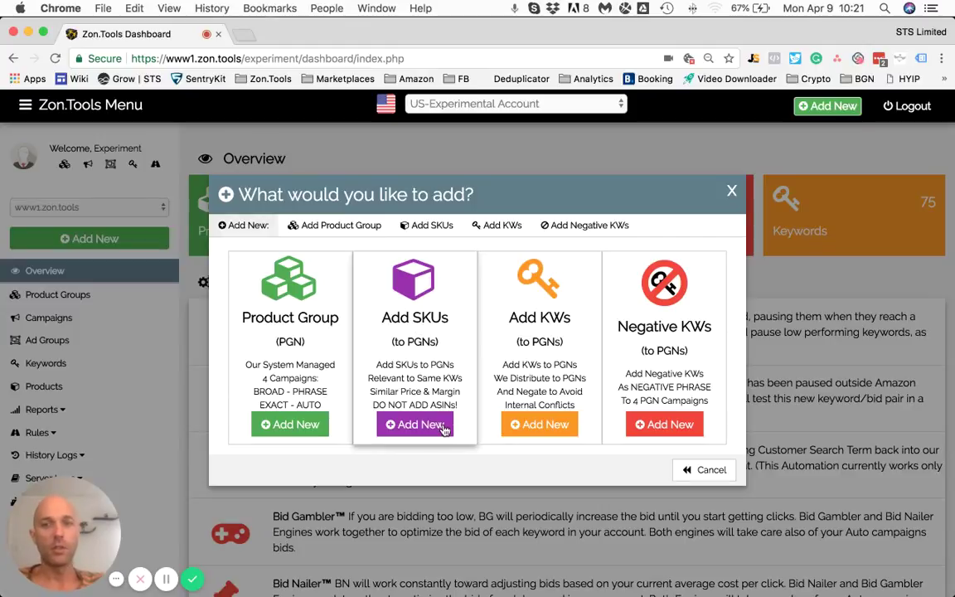
pyautogui.click(415, 423)
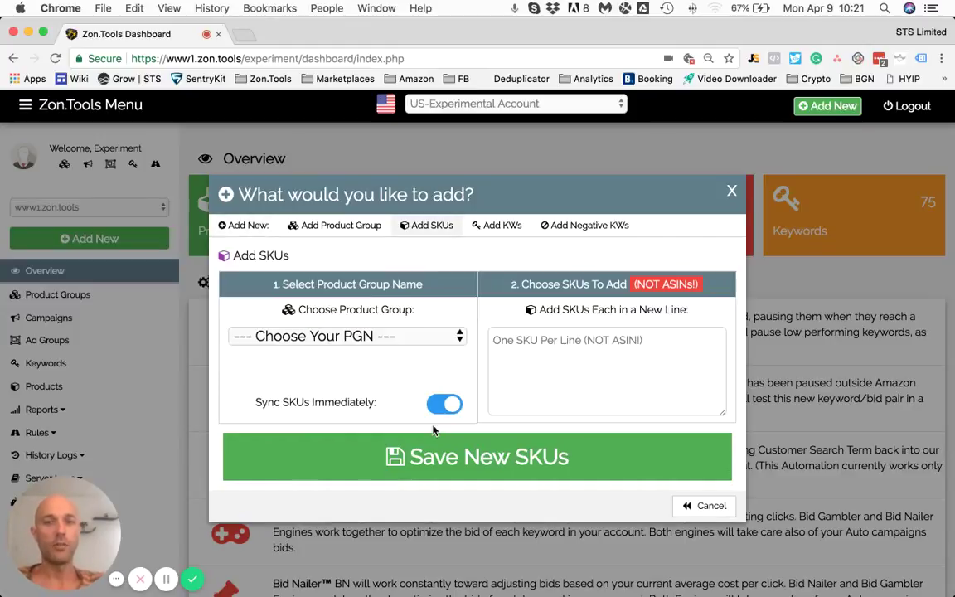
pyautogui.click(397, 336)
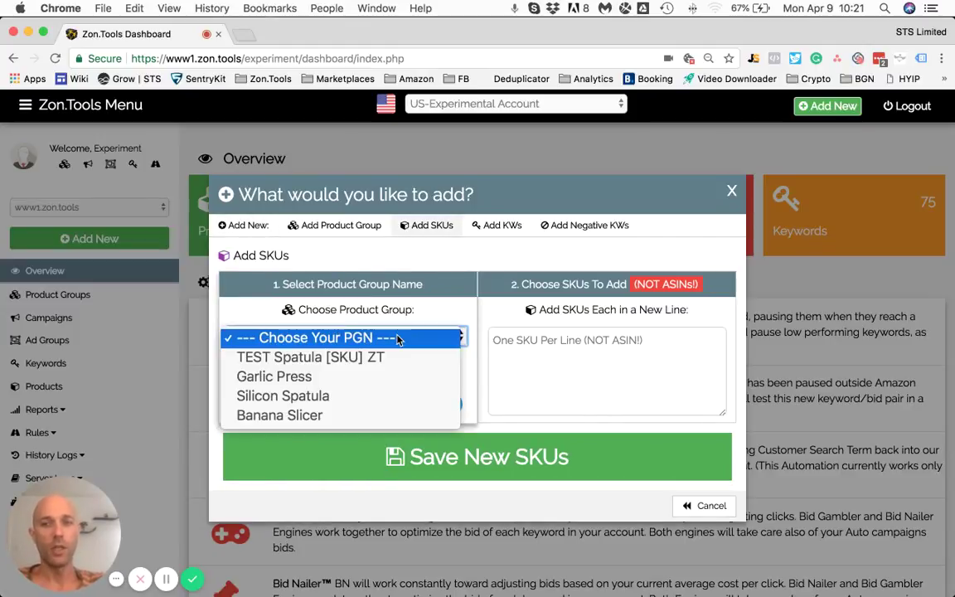
pyautogui.click(389, 398)
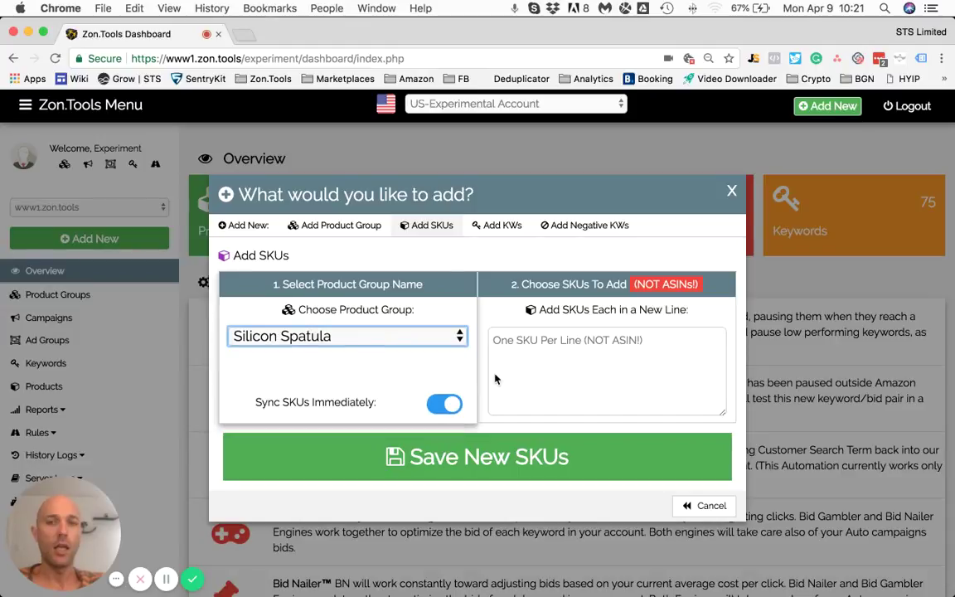
# Enter "white spatula SKU" as the SKU to add to the Silicon Spatula group
pyautogui.click(517, 364)
pyautogui.write('wh')
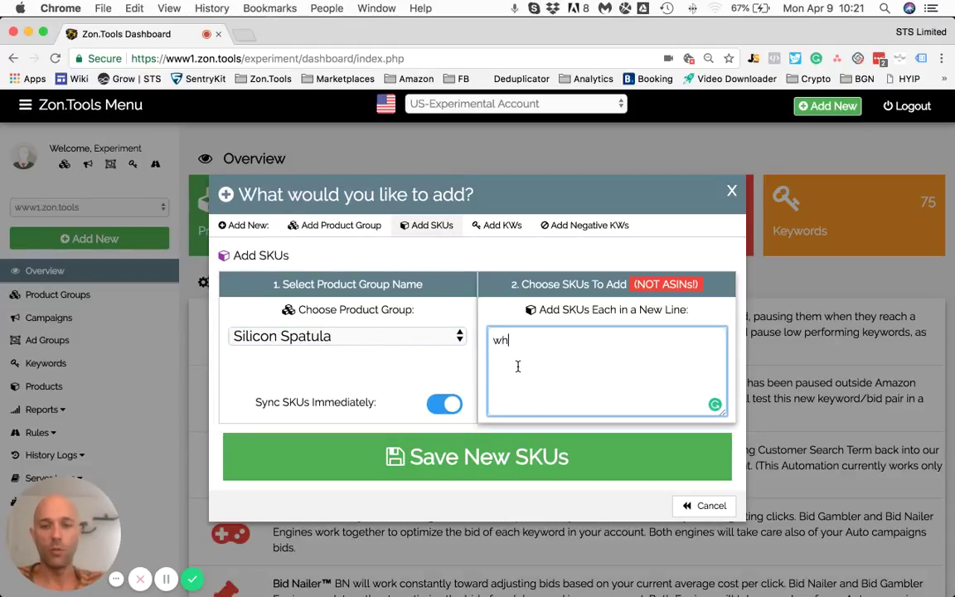
pyautogui.write('ite soao')
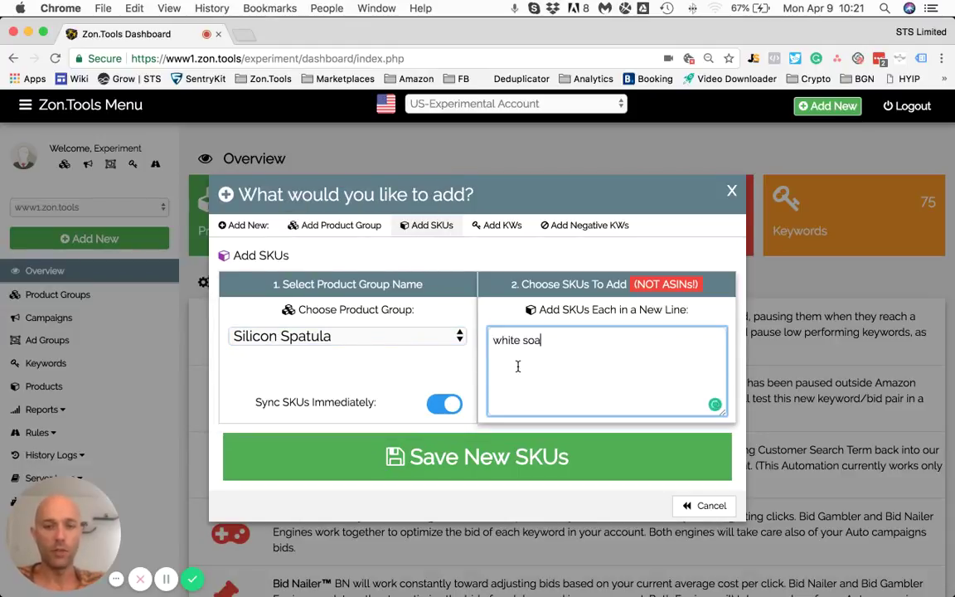
pyautogui.press('BackSpace')
pyautogui.press('BackSpace')
pyautogui.press('BackSpace')
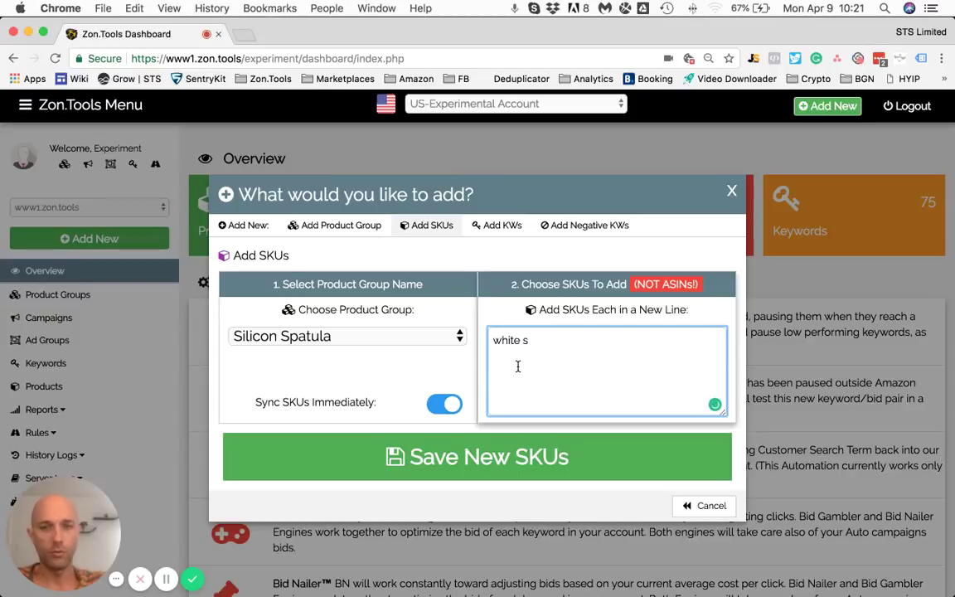
pyautogui.write('pay')
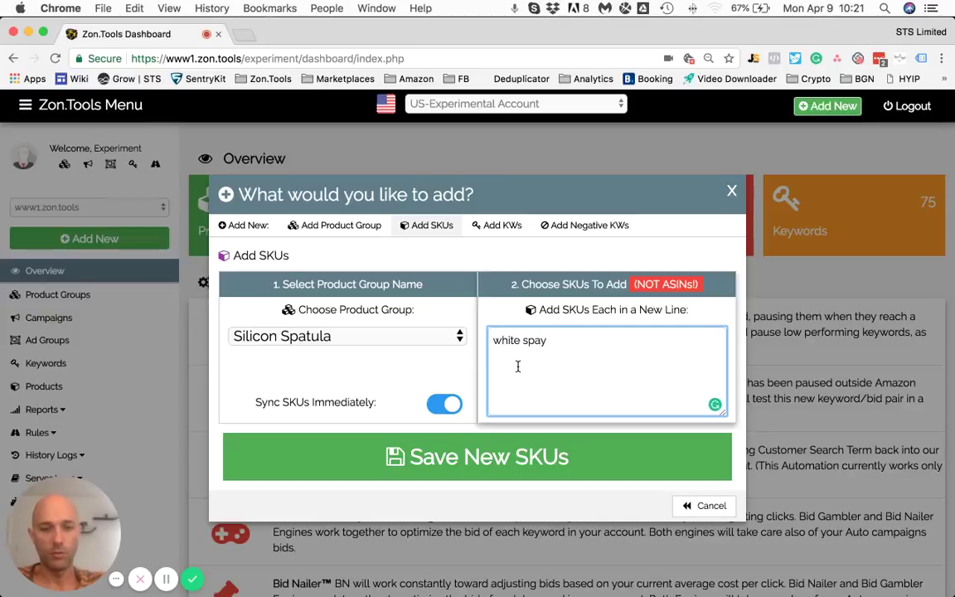
pyautogui.write('ula SKU')
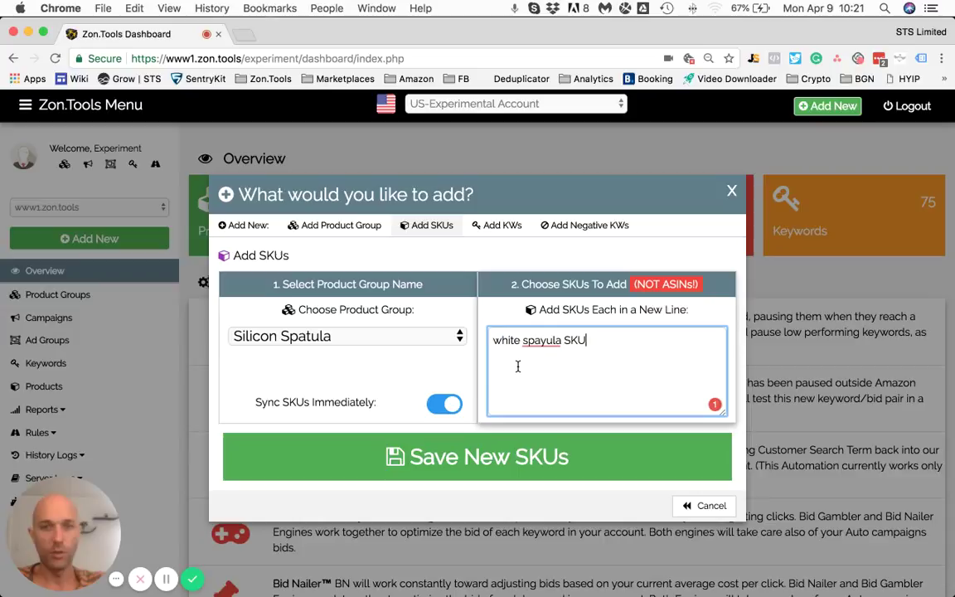
pyautogui.click(545, 341)
pyautogui.press('BackSpace')
pyautogui.write('t')
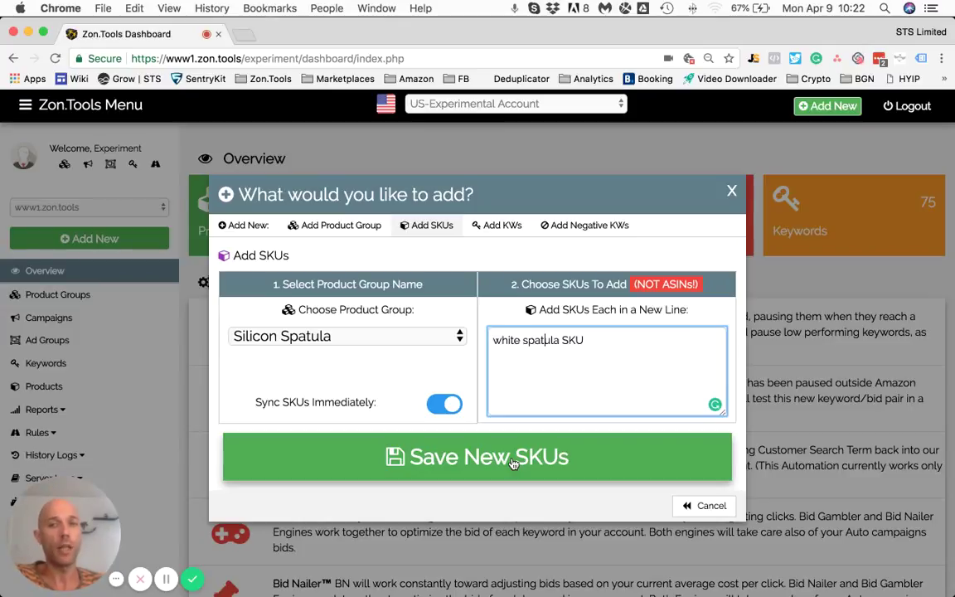
# Switch to adding keywords and choose TEST Spatula [SKU] ZT as the product group
pyautogui.click(243, 224)
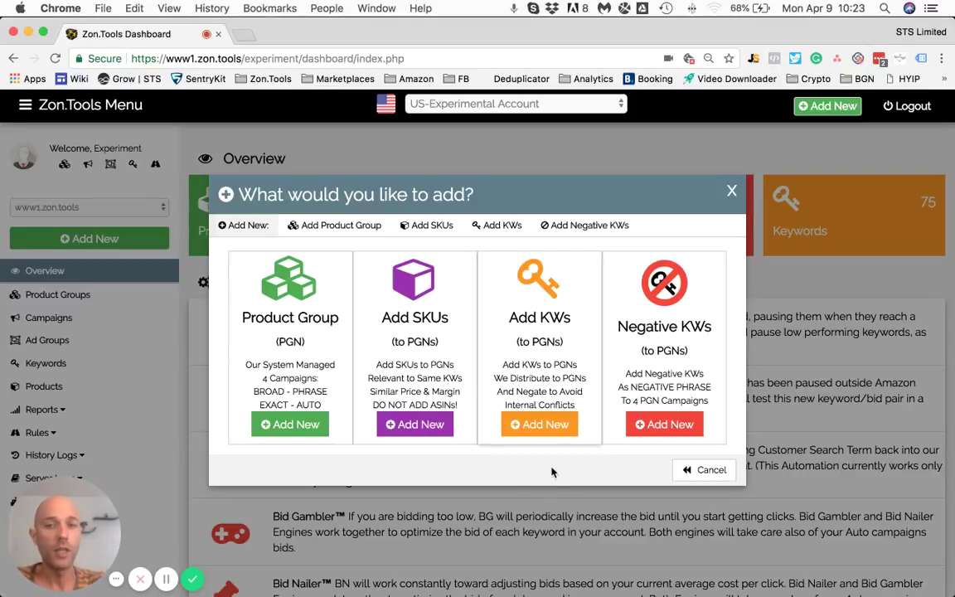
pyautogui.click(549, 425)
pyautogui.click(422, 336)
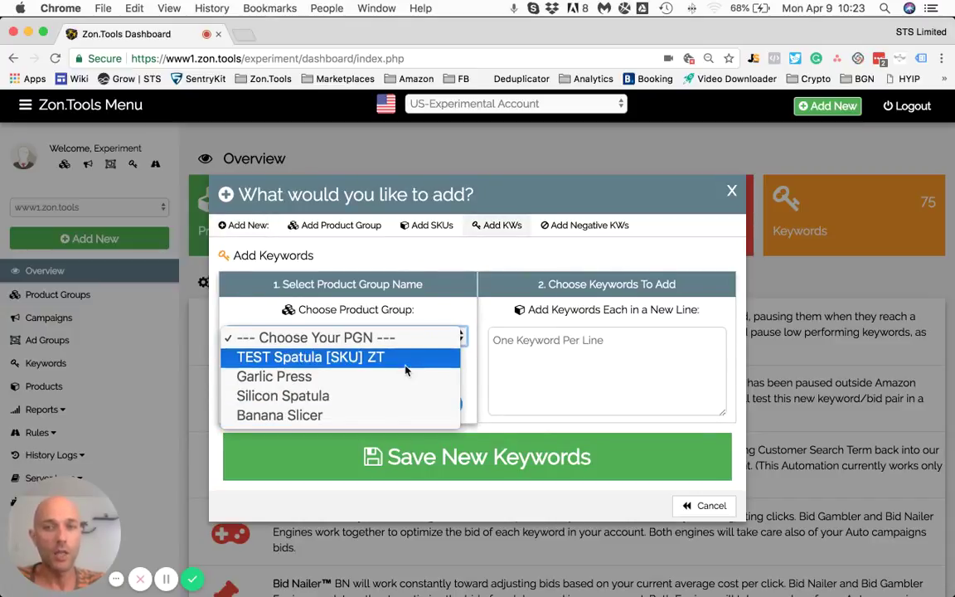
pyautogui.click(418, 358)
pyautogui.click(504, 356)
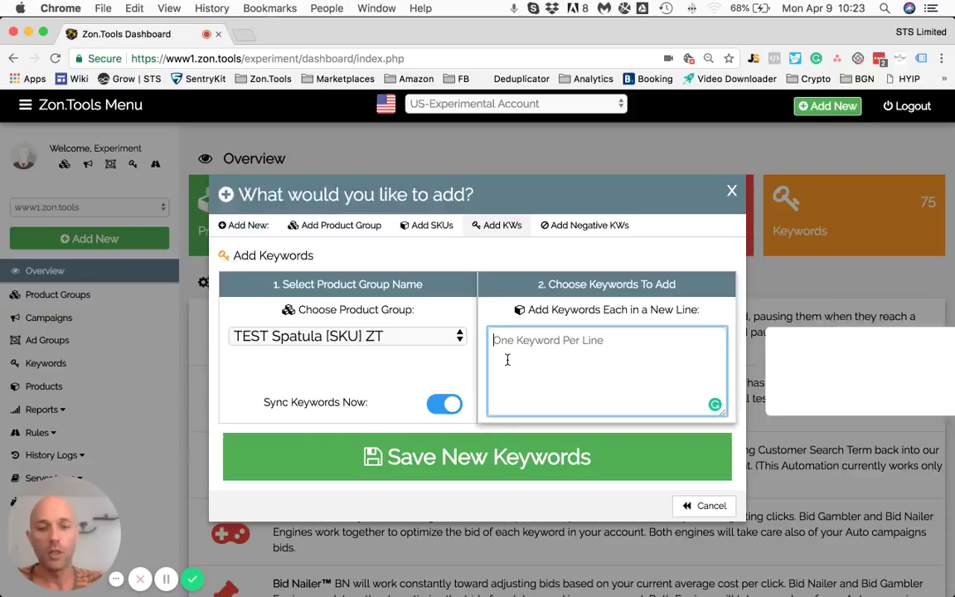
# List kw1 and kw2 on separate lines as the keywords to add
pyautogui.write('kw1')
pyautogui.press('Return')
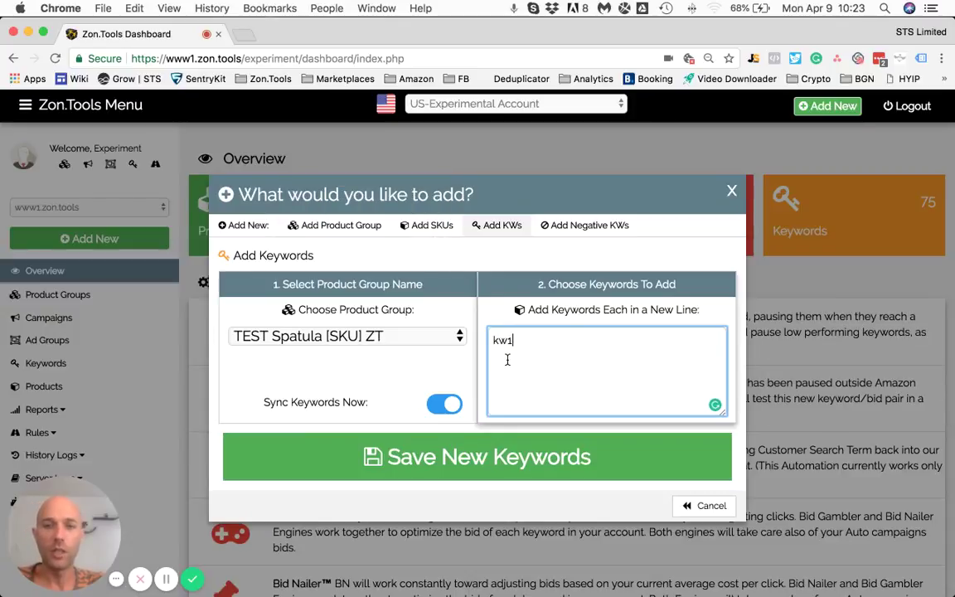
pyautogui.write('j')
pyautogui.write('w')
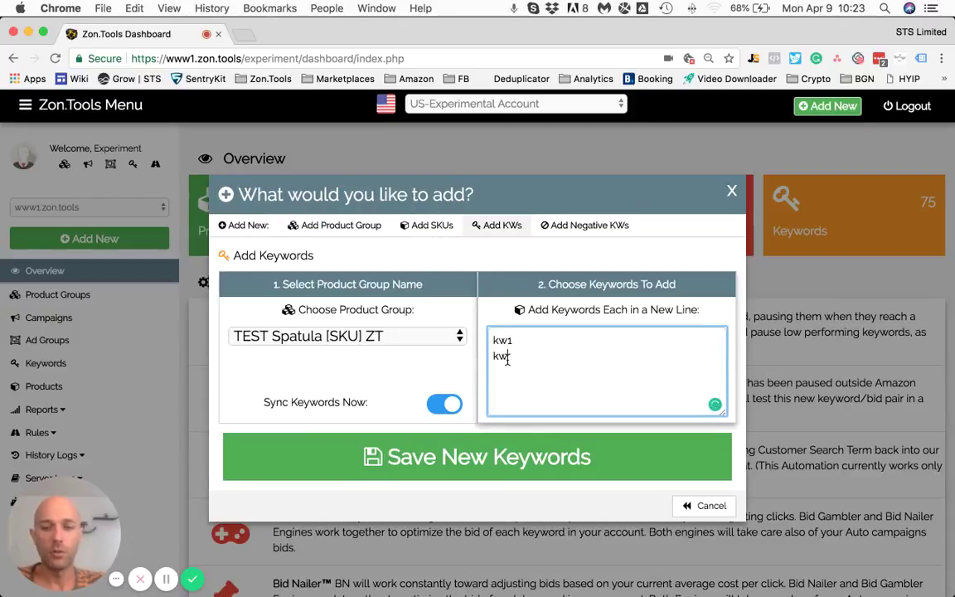
pyautogui.write('2')
pyautogui.press('Return')
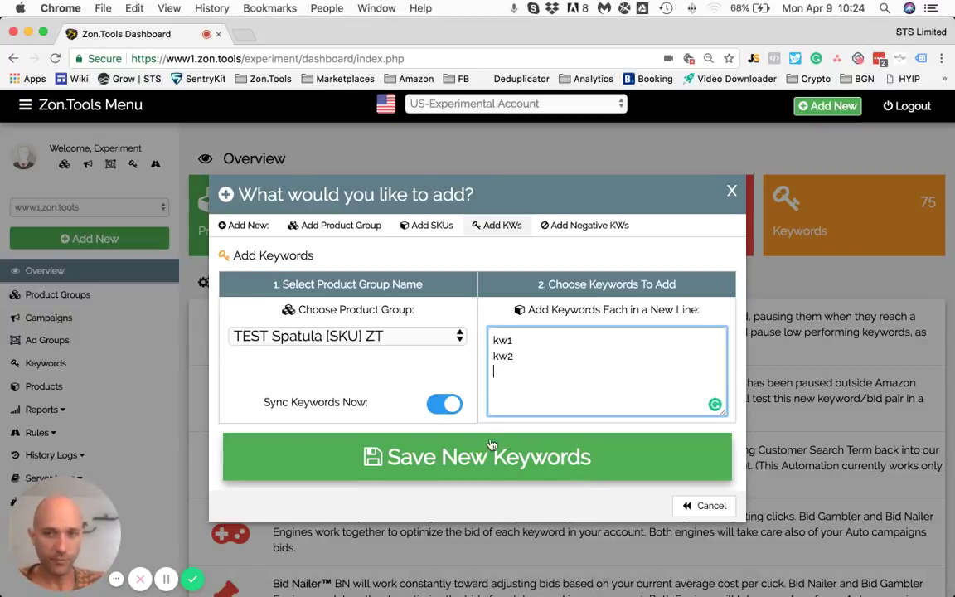
# Enter "garlic press" as a negative keyword for the Silicon Spatula product group, with immediate negative keyword syncing enabled
pyautogui.click(242, 224)
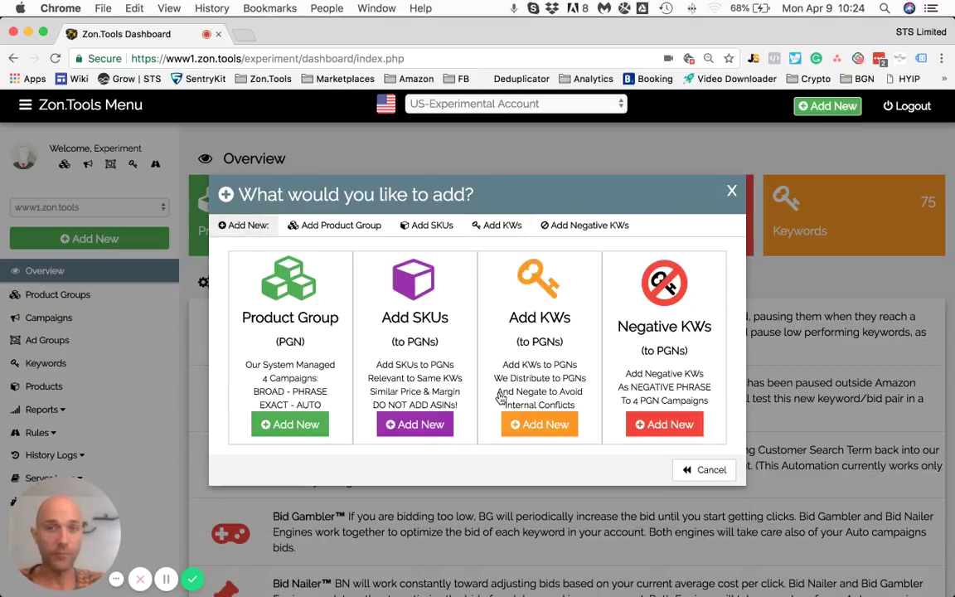
pyautogui.click(662, 423)
pyautogui.click(367, 341)
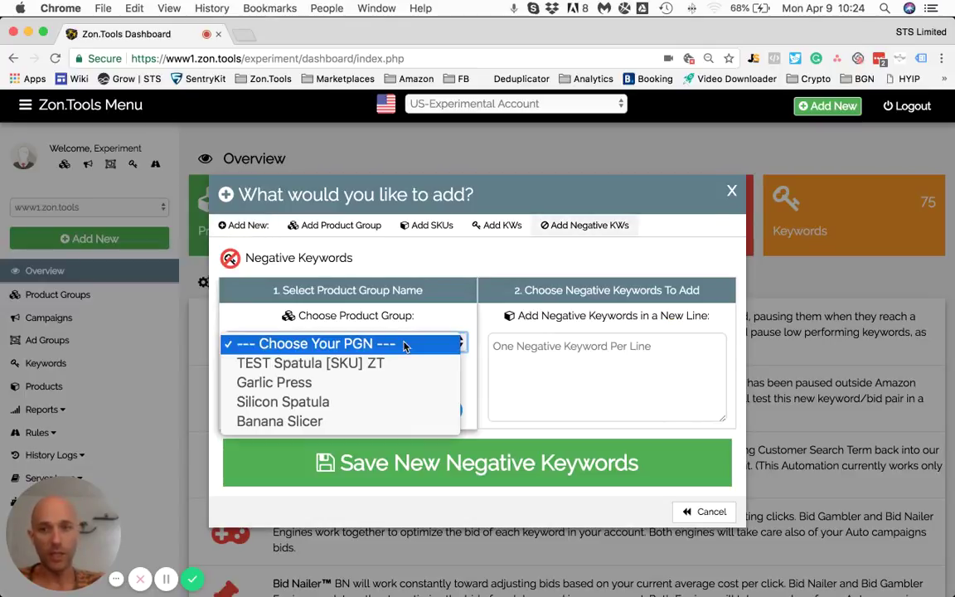
pyautogui.click(354, 404)
pyautogui.click(514, 377)
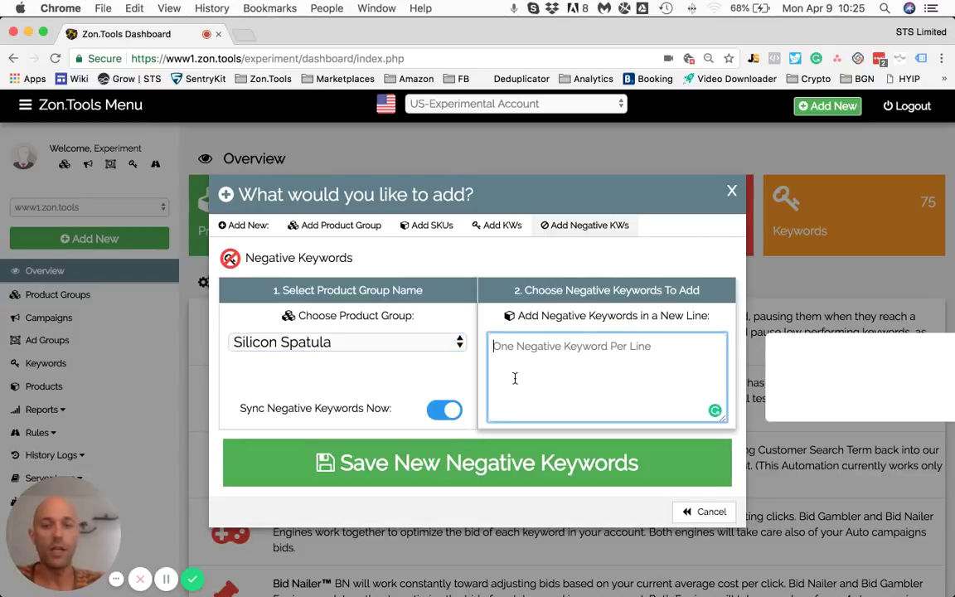
pyautogui.write('garlic press')
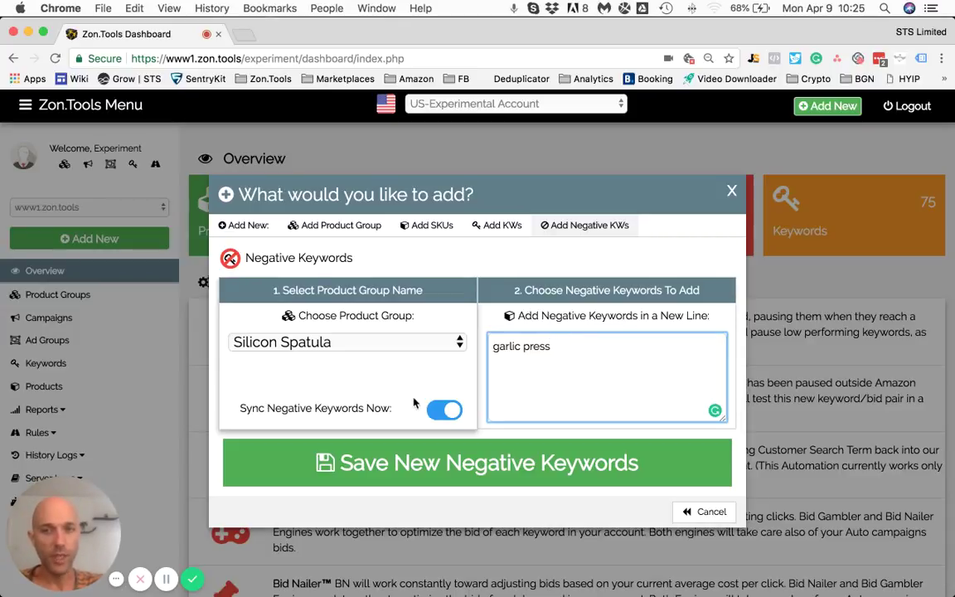
pyautogui.click(452, 412)
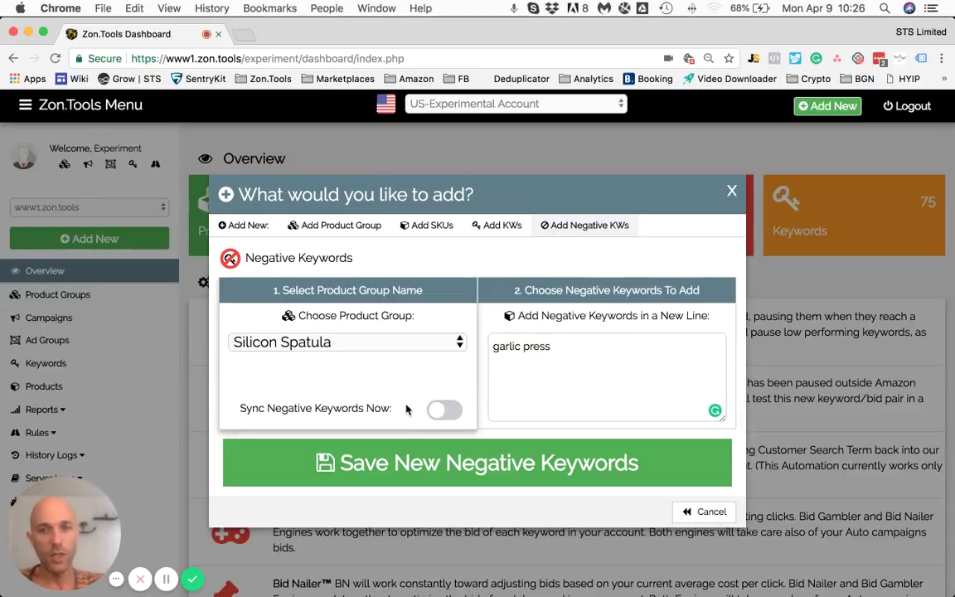
pyautogui.click(444, 415)
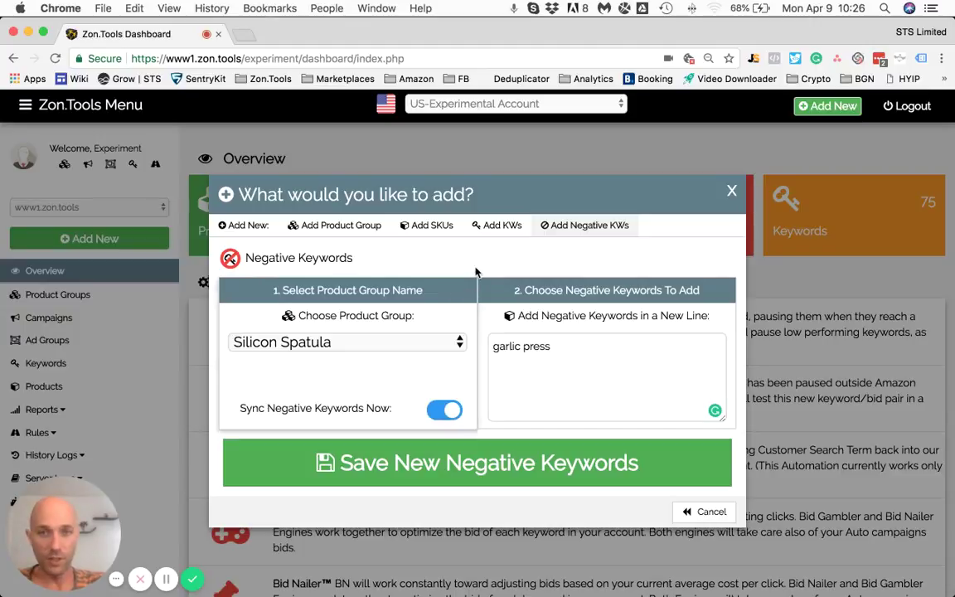
# Return to the new SKU entry for Silicon Spatula and disable immediate SKU syncing
pyautogui.click(424, 225)
pyautogui.click(444, 404)
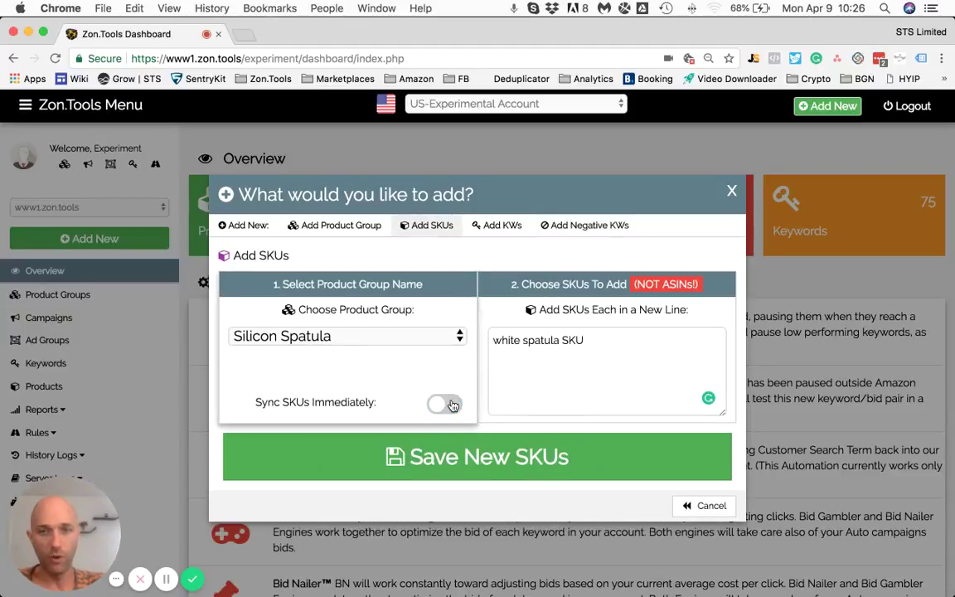
pyautogui.click(442, 406)
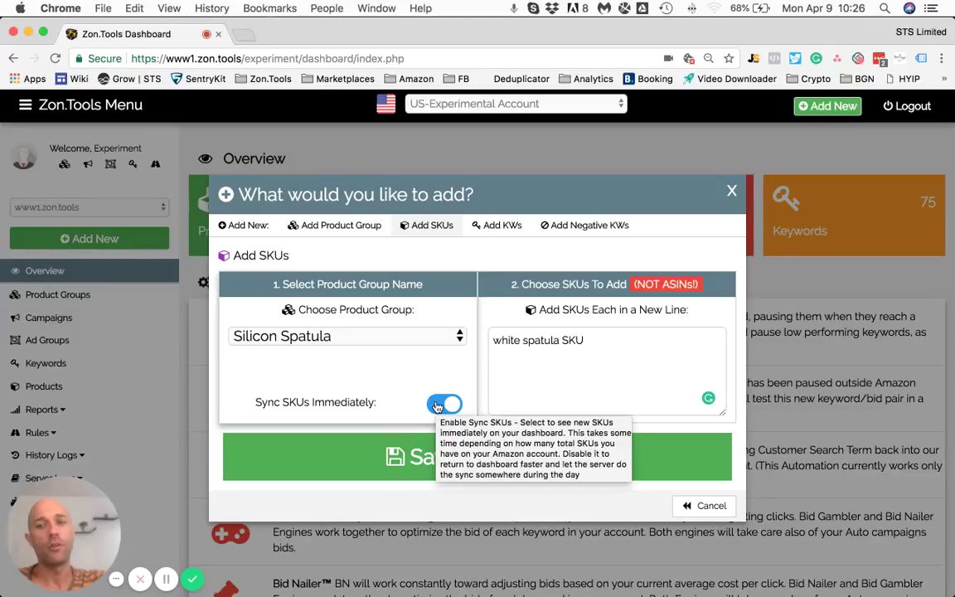
pyautogui.click(437, 405)
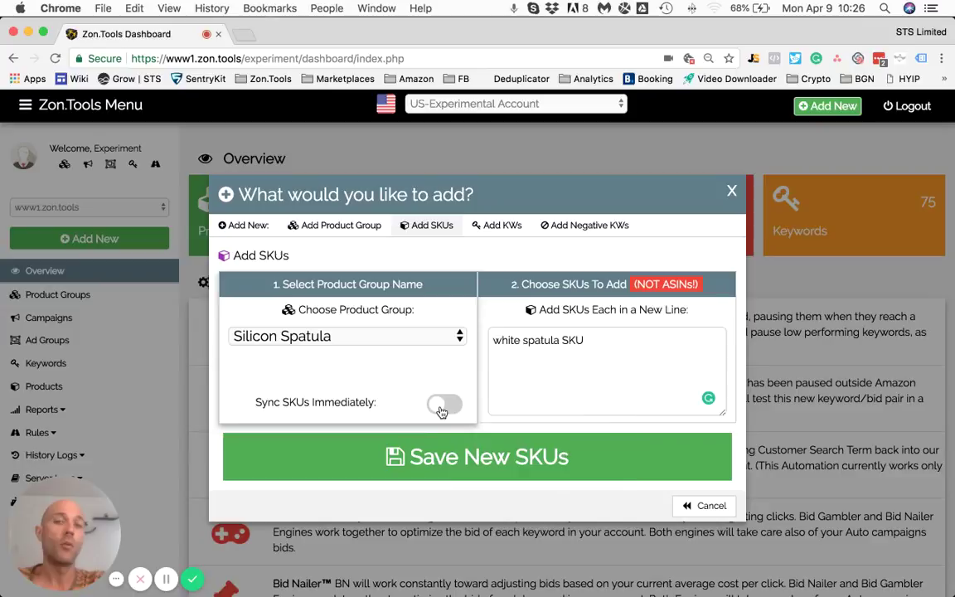
pyautogui.moveTo(442, 412)
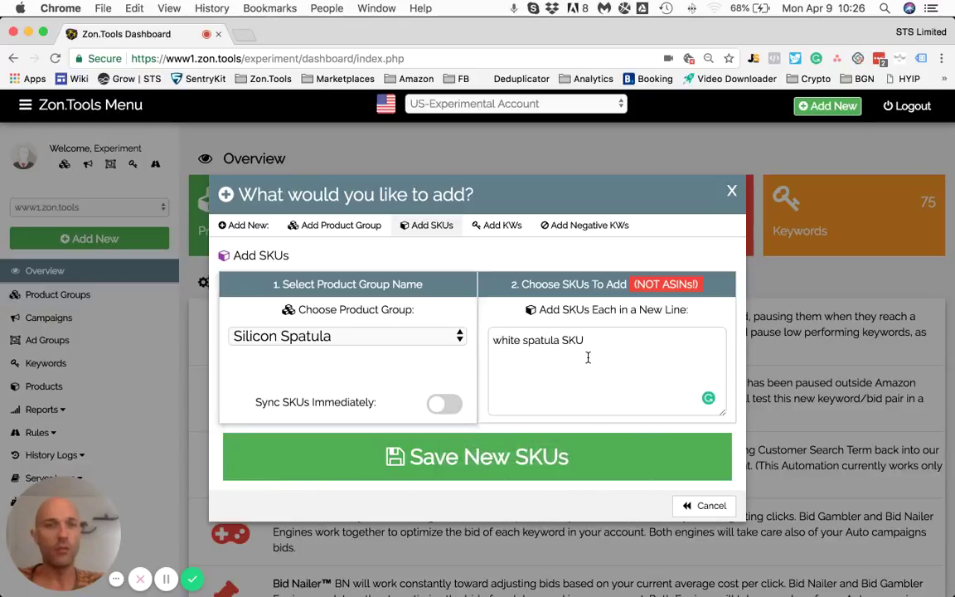
# Close the add dialog without saving the entries and return to the Overview
pyautogui.click(731, 193)
pyautogui.click(826, 105)
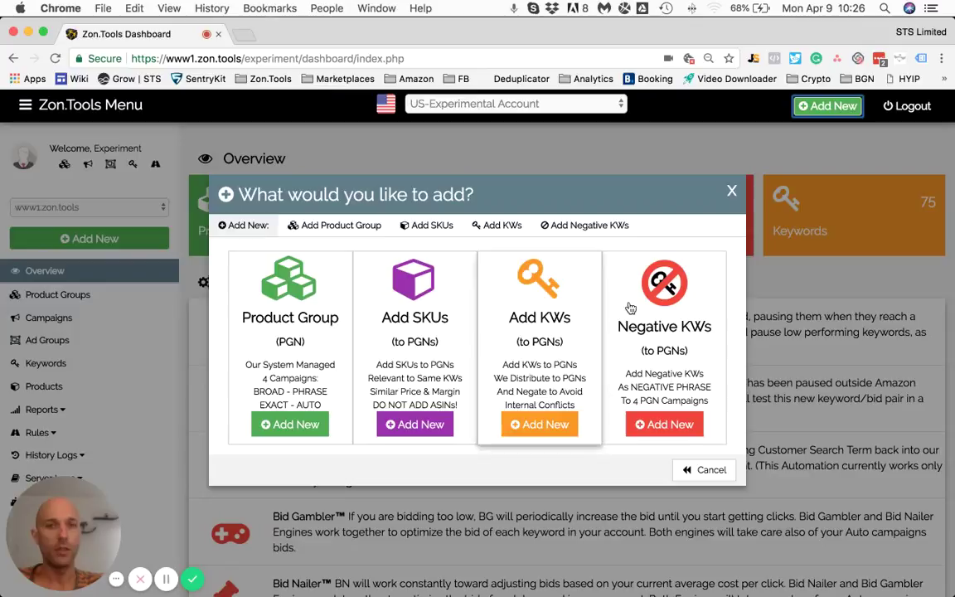
pyautogui.click(561, 153)
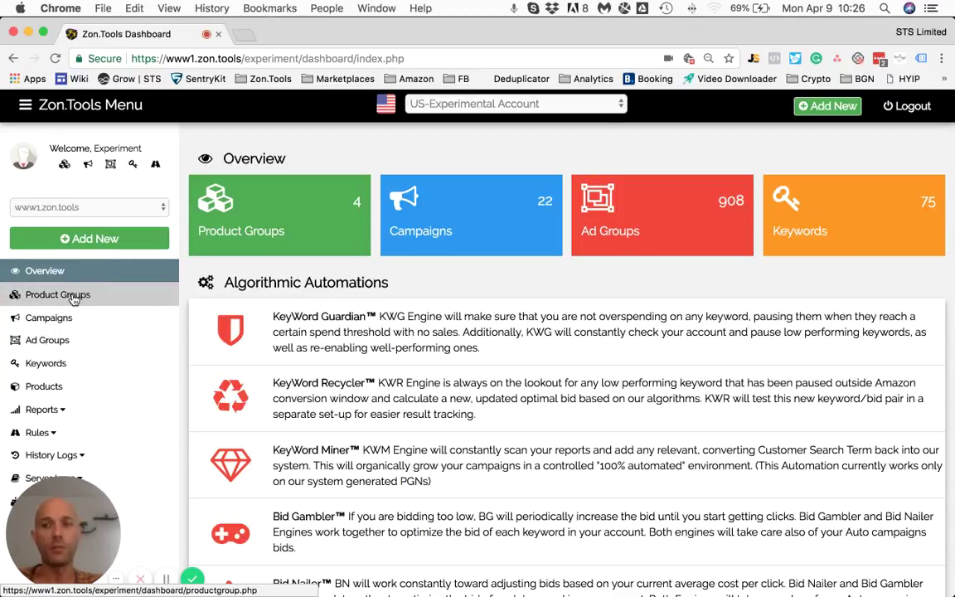
# Open the Product Groups list and load Silicon Spatula's campaigns and ad groups in separate new browser tabs
pyautogui.click(74, 300)
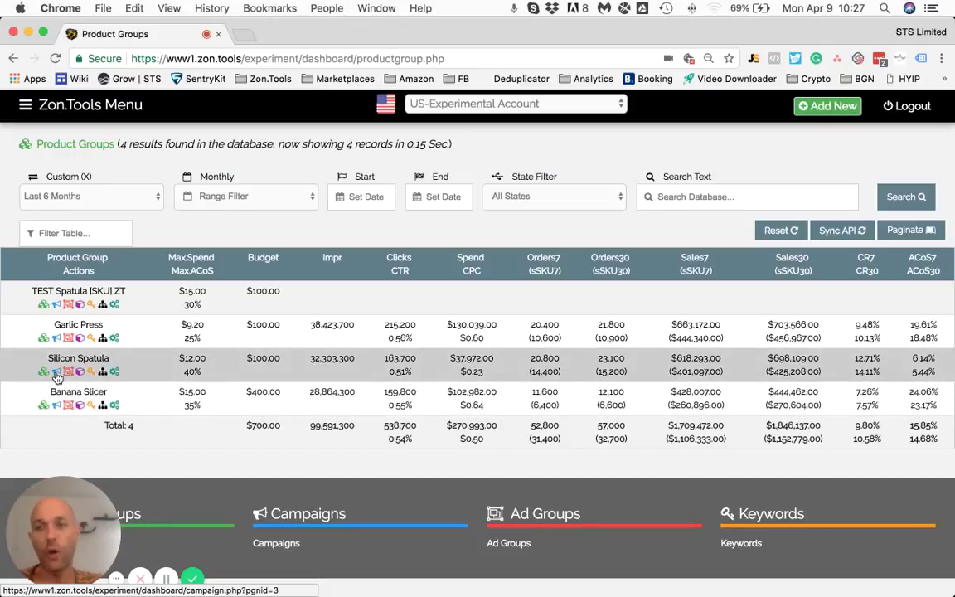
pyautogui.rightClick(68, 377)
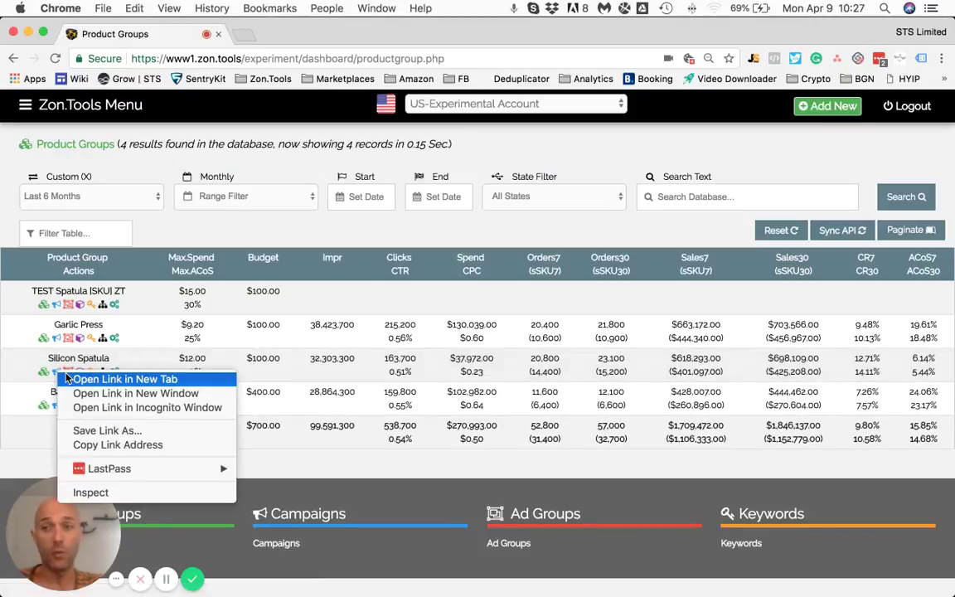
pyautogui.click(124, 379)
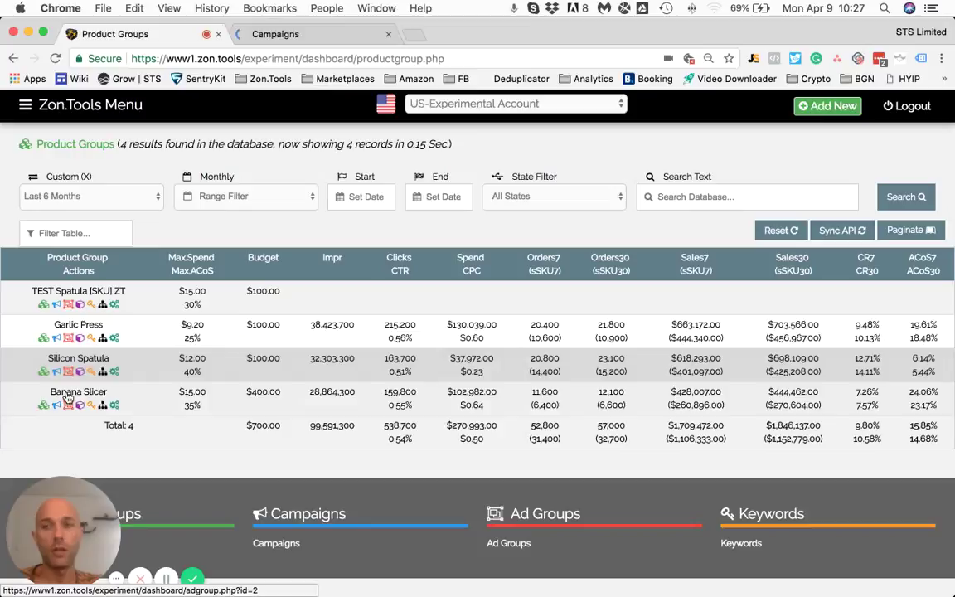
pyautogui.rightClick(69, 375)
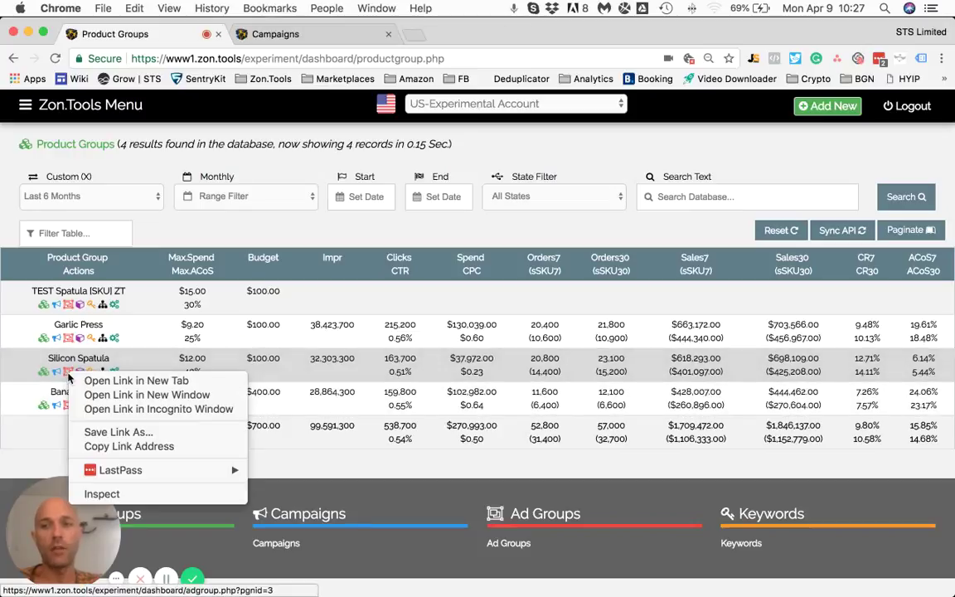
pyautogui.click(85, 379)
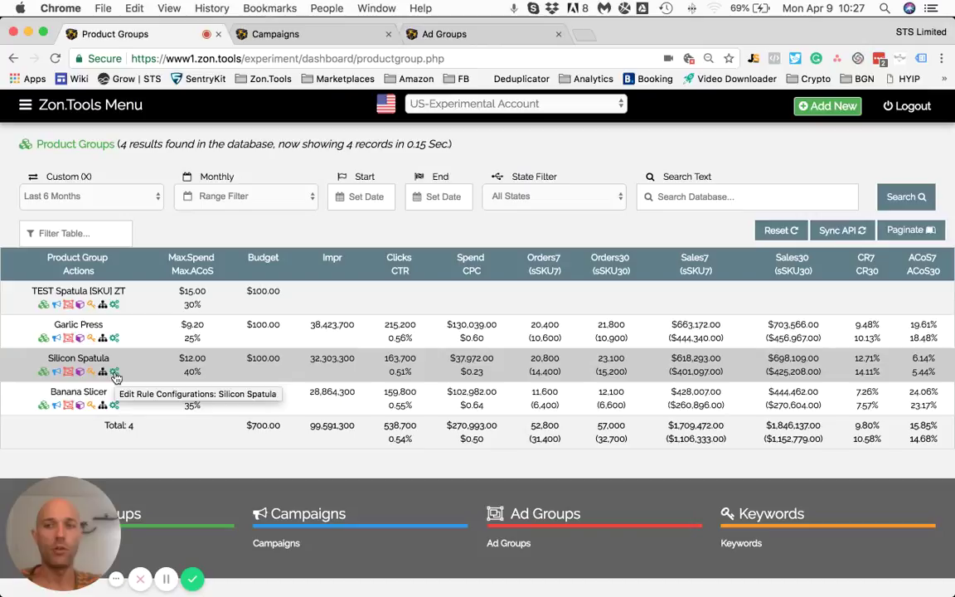
# Open the bulk editor for the Silicon Spatula product group, and check the total campaign budget in the loaded Campaigns list
pyautogui.click(115, 373)
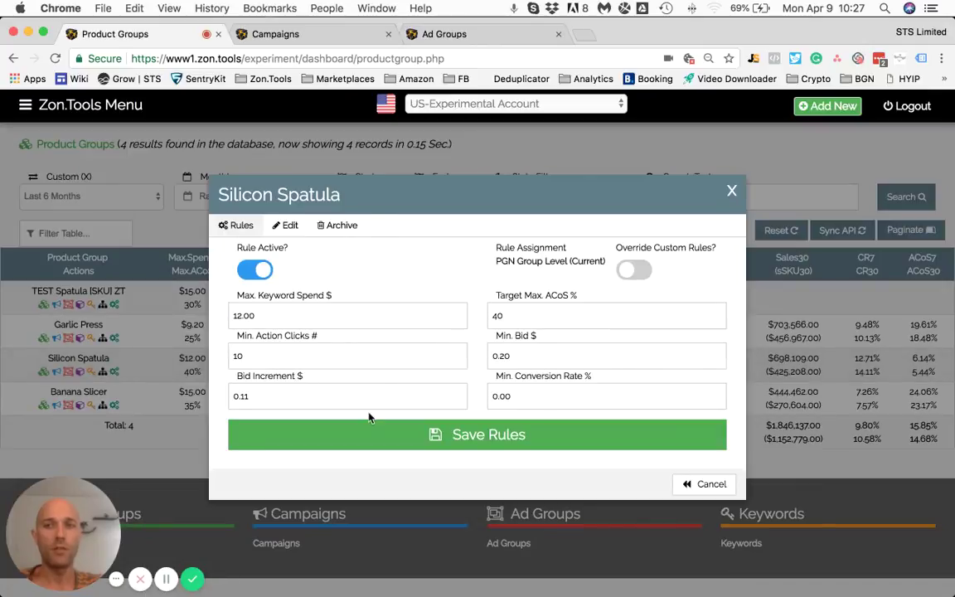
pyautogui.click(284, 226)
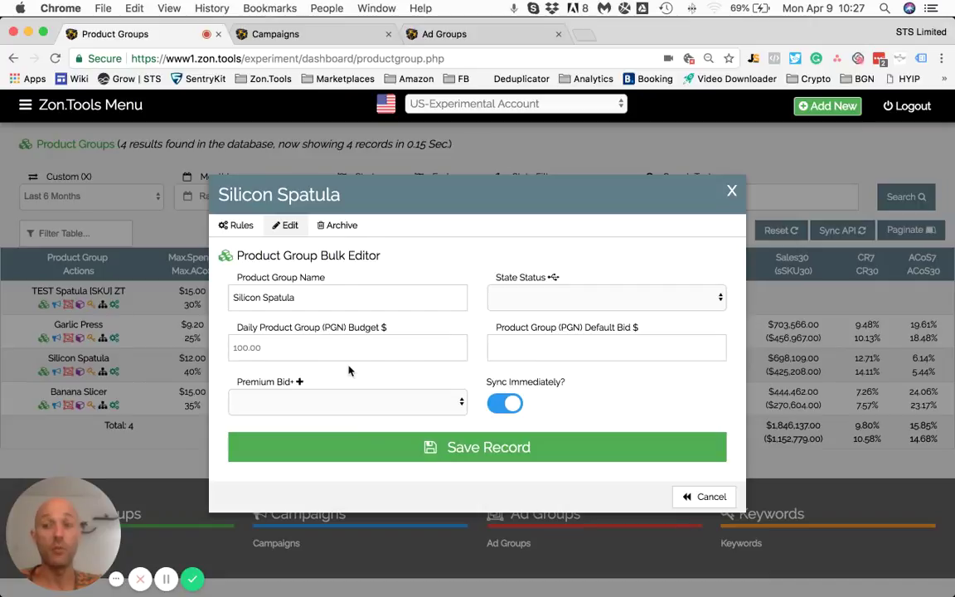
pyautogui.click(289, 43)
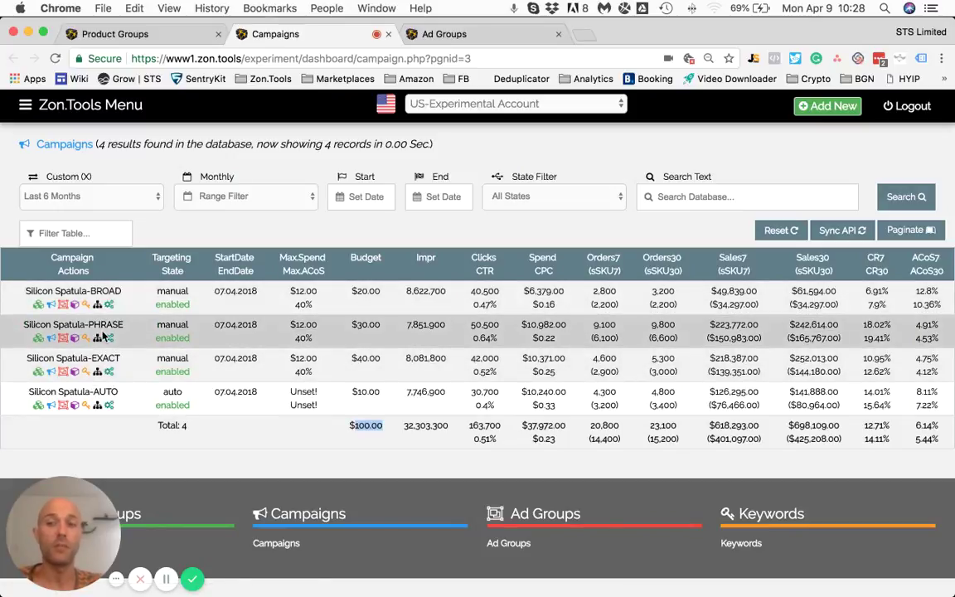
pyautogui.click(336, 449)
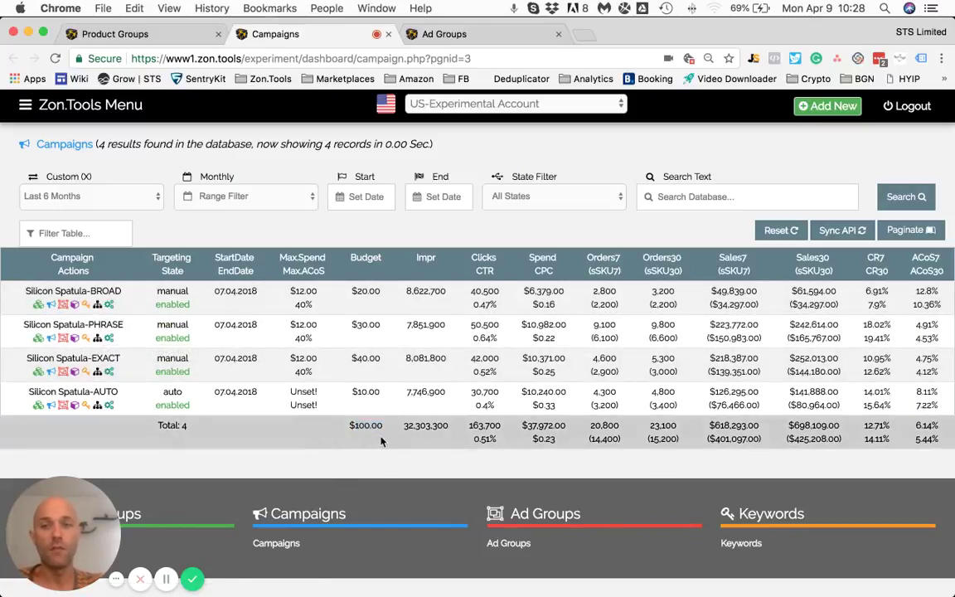
pyautogui.moveTo(386, 431); pyautogui.dragTo(359, 427)
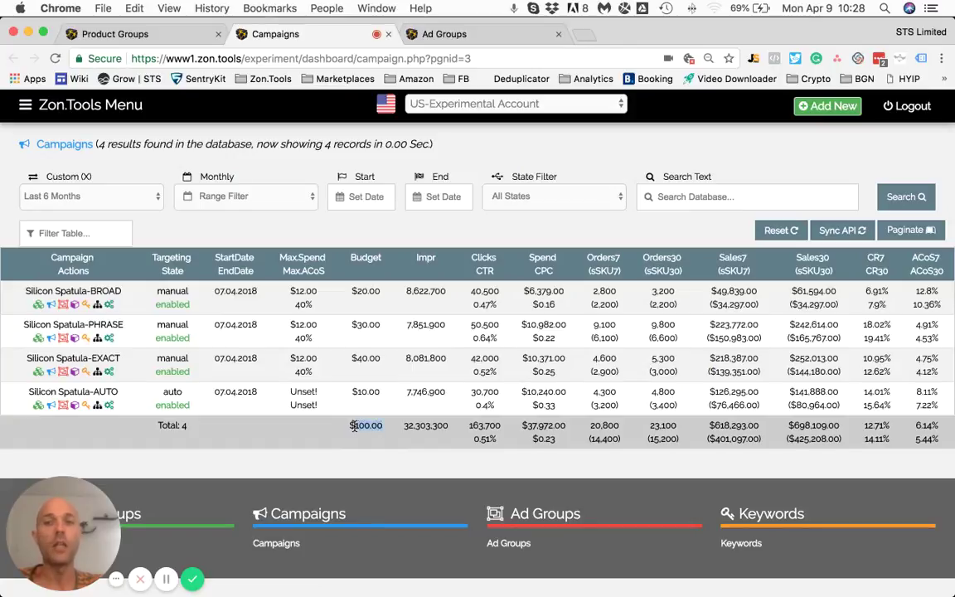
# Sort the Silicon Spatula ad groups by default bid in descending order and recheck the total budget of its campaigns
pyautogui.click(447, 34)
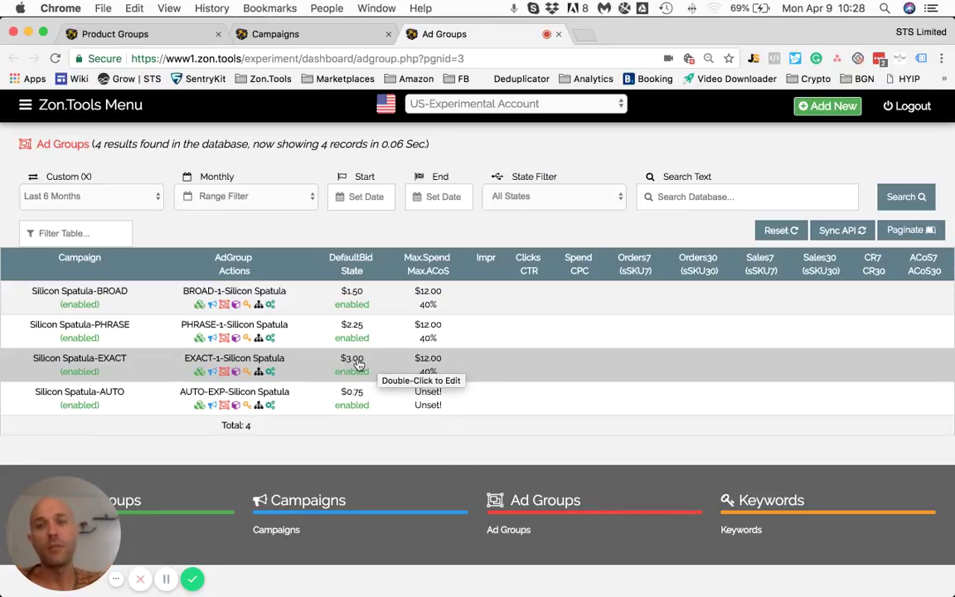
pyautogui.click(361, 258)
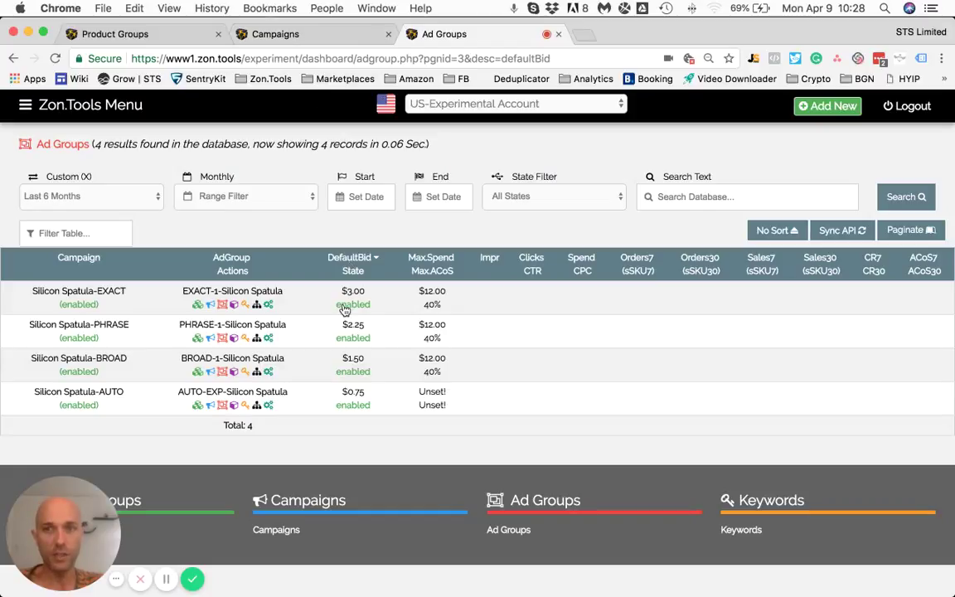
pyautogui.click(275, 34)
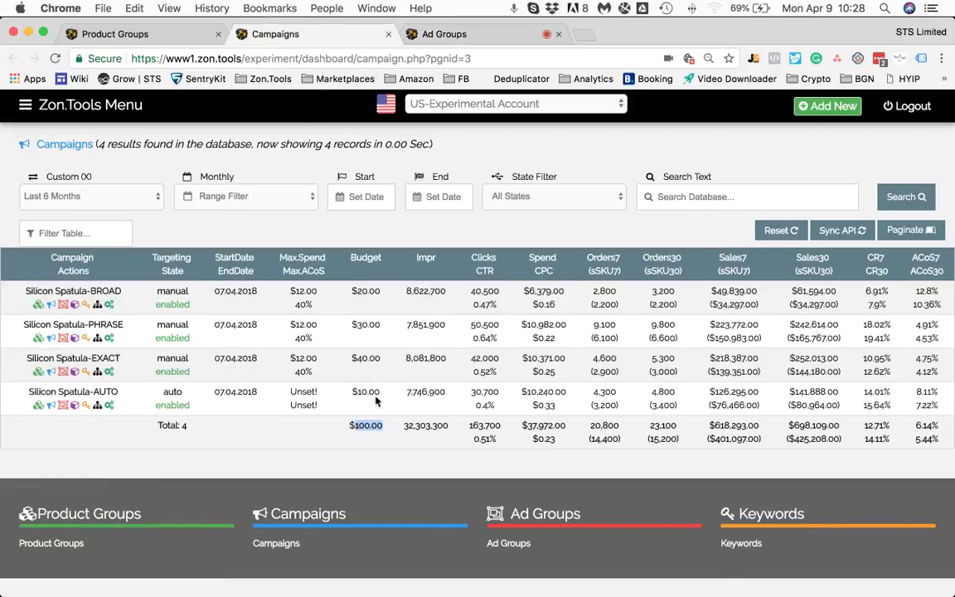
pyautogui.moveTo(362, 426); pyautogui.dragTo(354, 426)
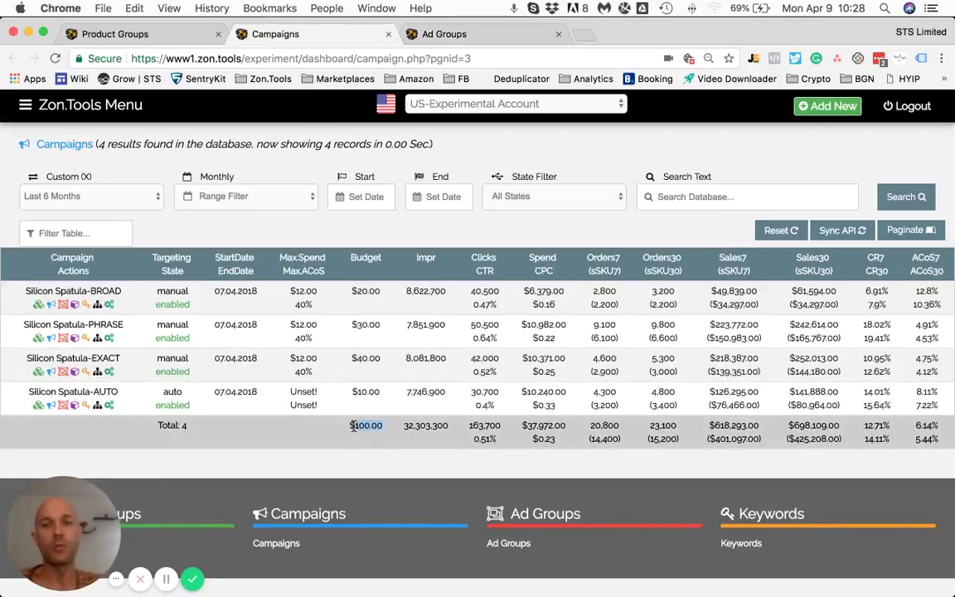
pyautogui.click(439, 34)
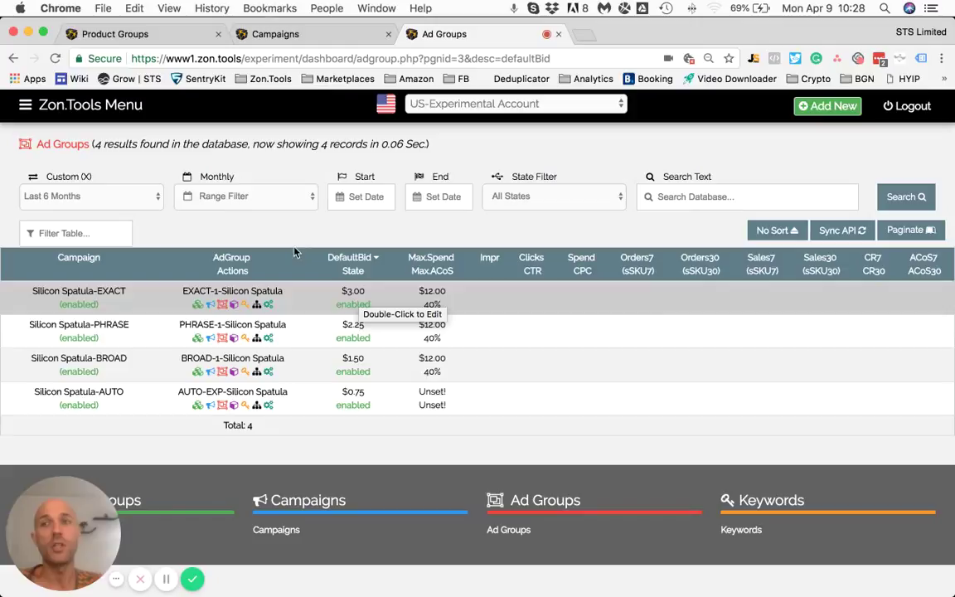
# Set the Silicon Spatula product group's daily budget to $200 and default bid to $1.5, and save with immediate syncing enabled
pyautogui.click(154, 35)
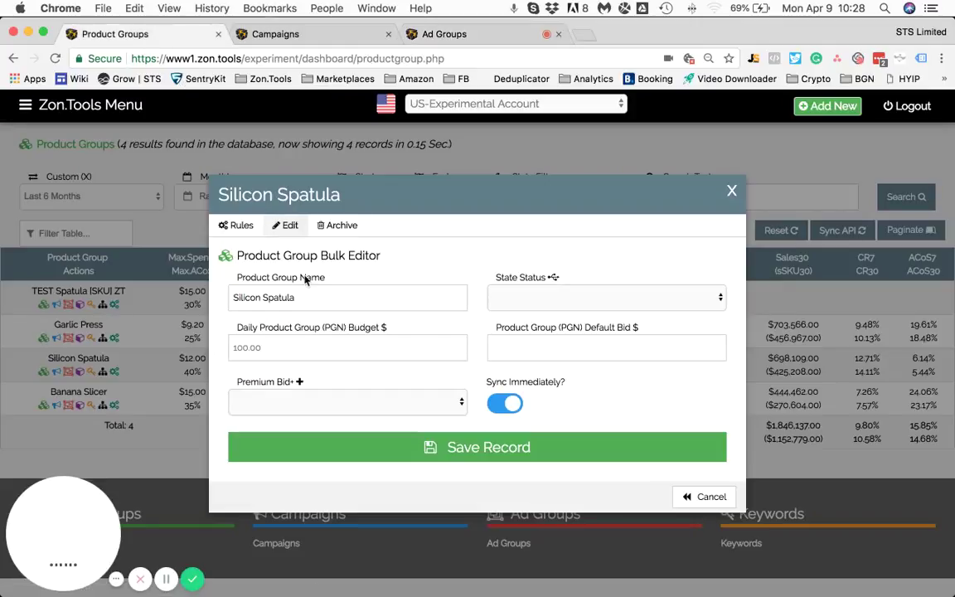
pyautogui.click(731, 190)
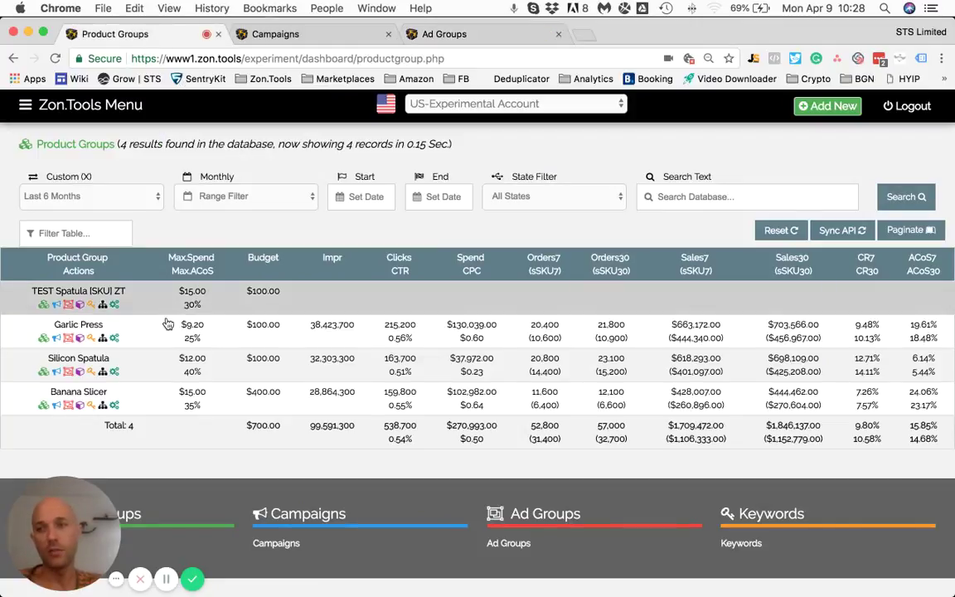
pyautogui.click(114, 373)
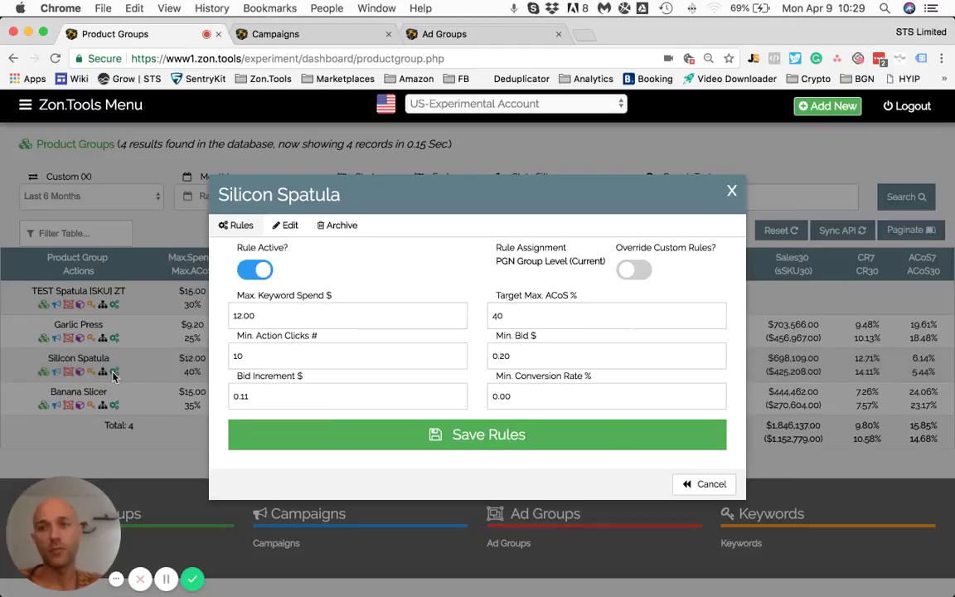
pyautogui.click(286, 224)
pyautogui.click(292, 344)
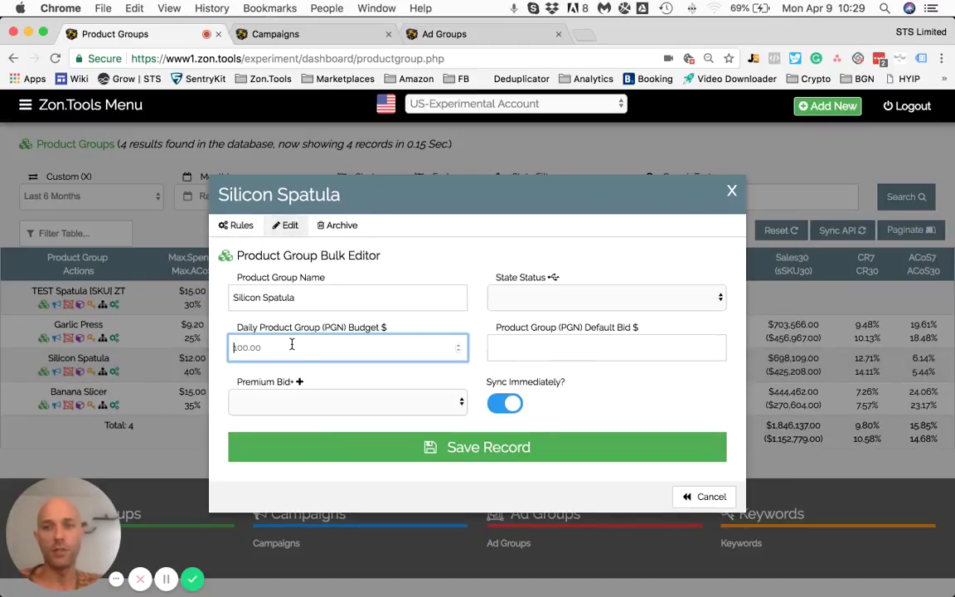
pyautogui.write('200')
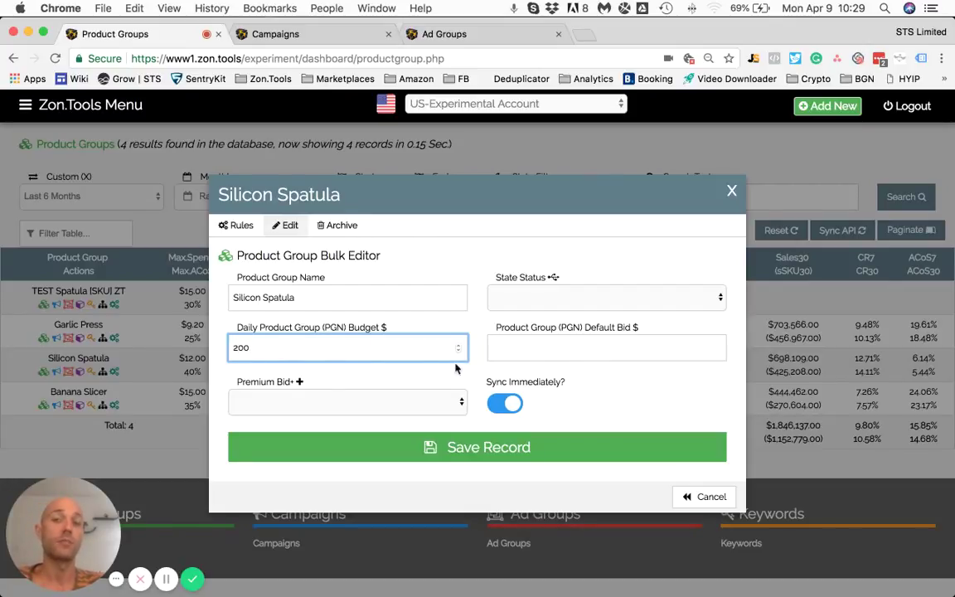
pyautogui.click(527, 352)
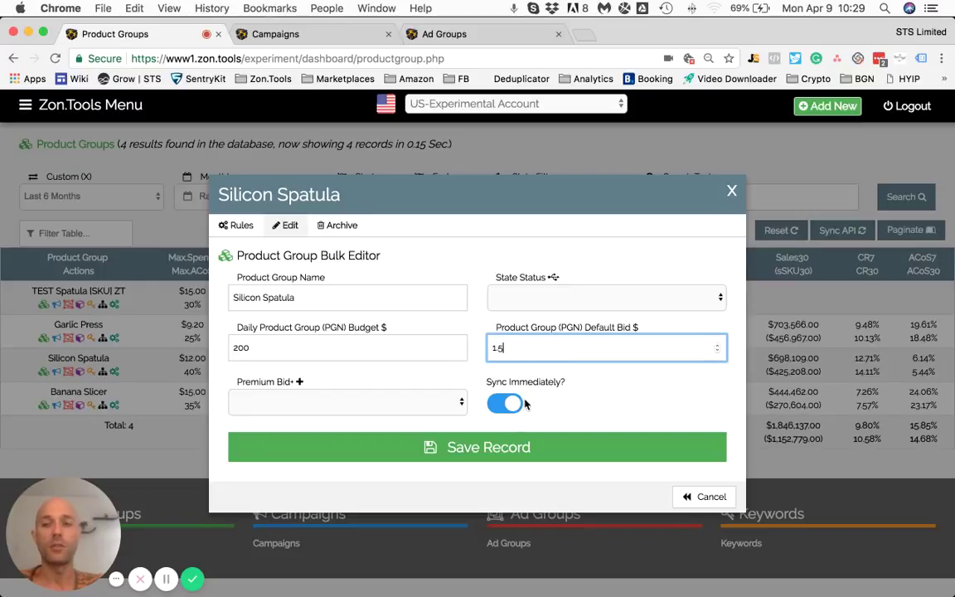
pyautogui.click(500, 455)
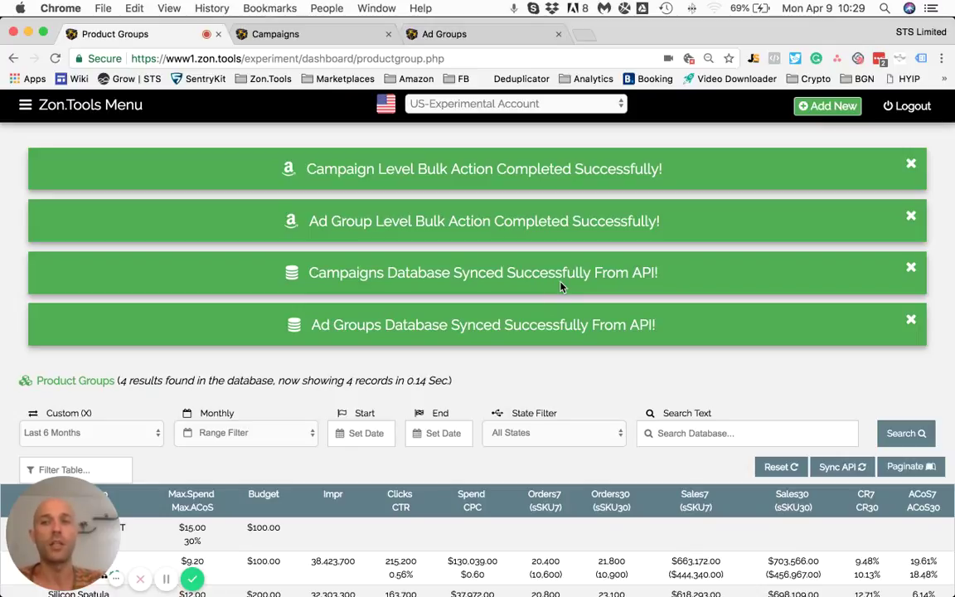
# Compare the Silicon Spatula campaign budgets with the PGN Staggered Daily Budget percentages in the TextEdit notes
pyautogui.click(307, 36)
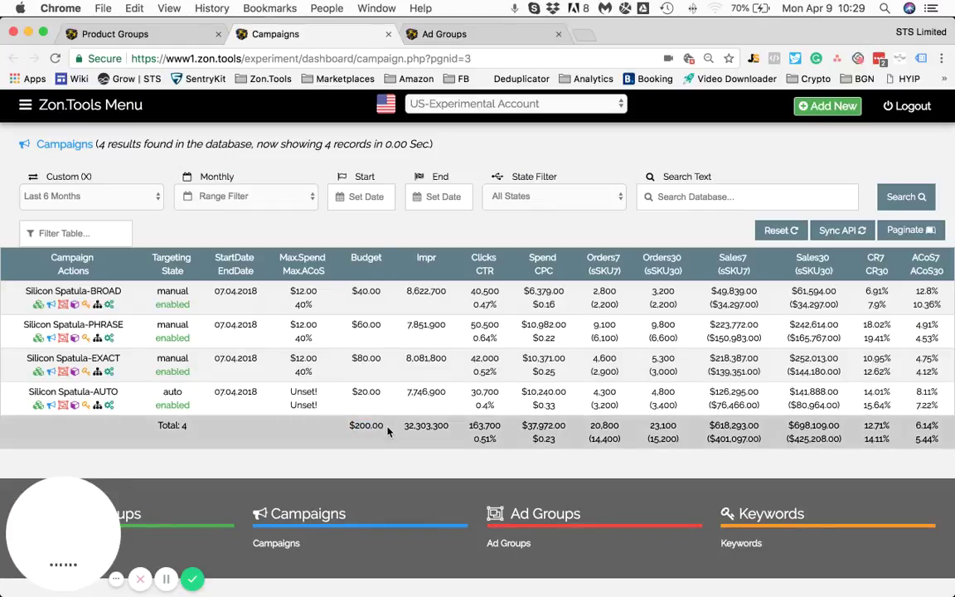
pyautogui.moveTo(383, 425); pyautogui.dragTo(354, 426)
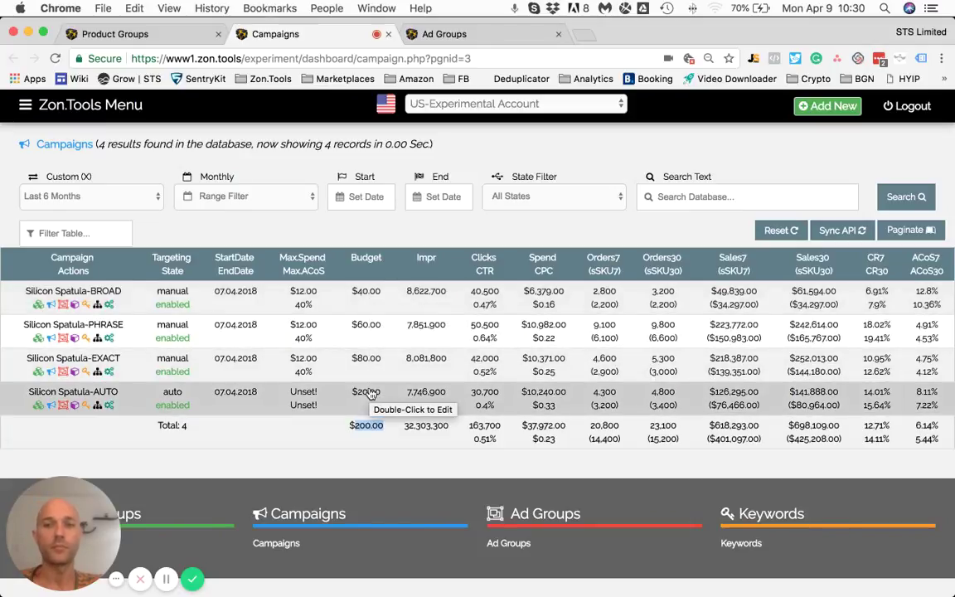
pyautogui.press('super+Tab')
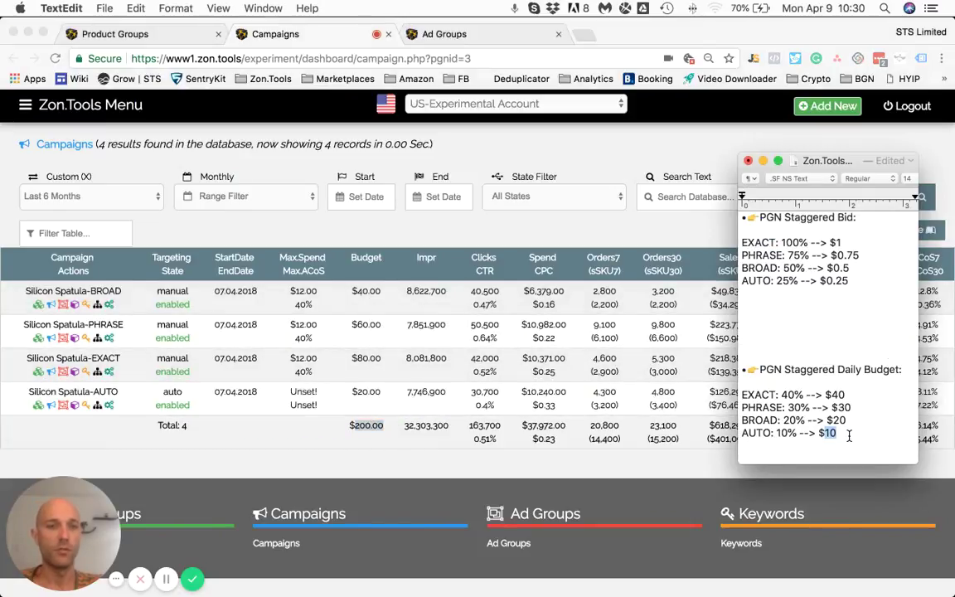
pyautogui.moveTo(849, 435); pyautogui.dragTo(741, 394)
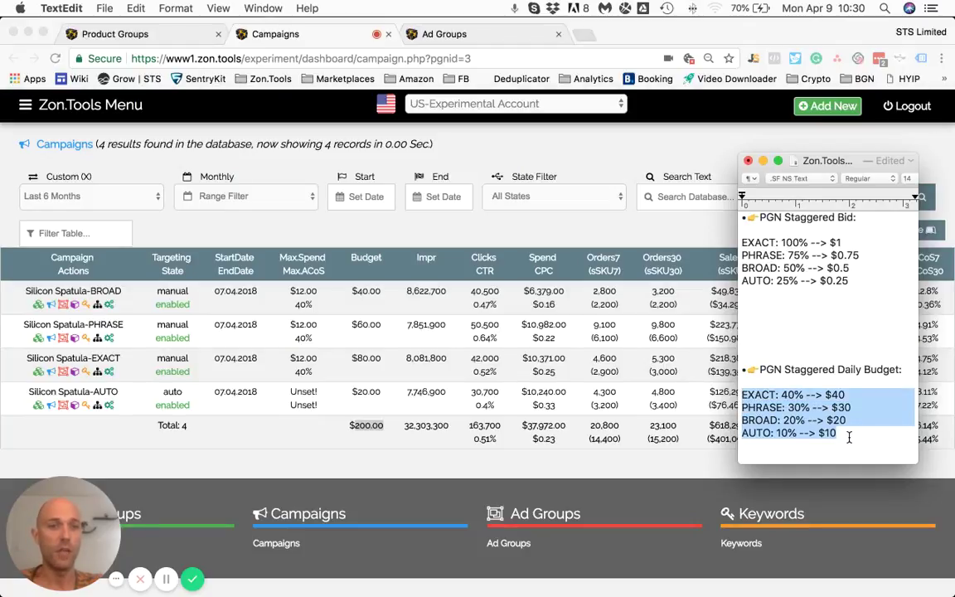
pyautogui.moveTo(849, 438); pyautogui.dragTo(742, 394)
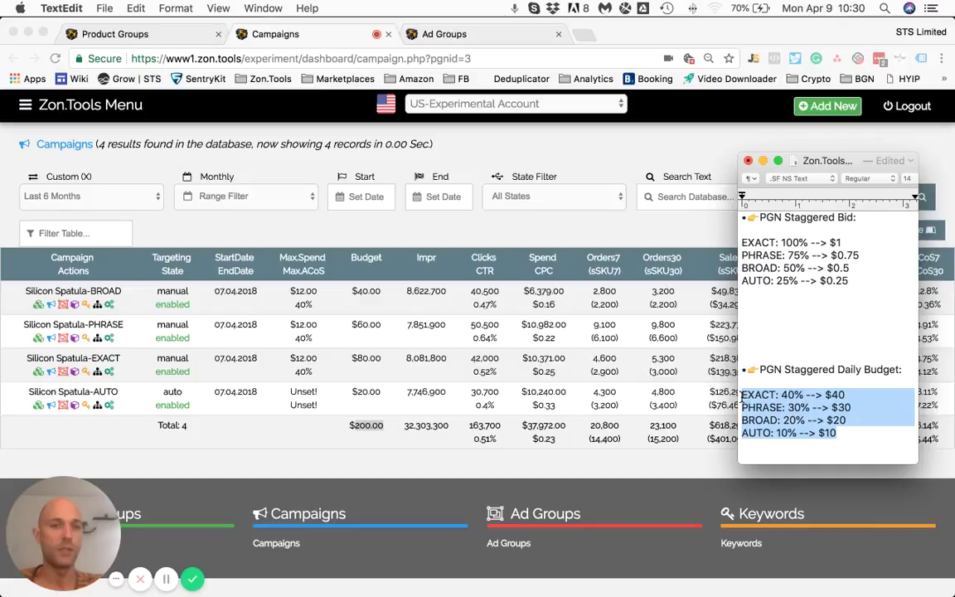
# Review the PGN Staggered Bid percentages in the TextEdit notes and reload the Silicon Spatula ad groups in Chrome to compare their default bids
pyautogui.click(460, 34)
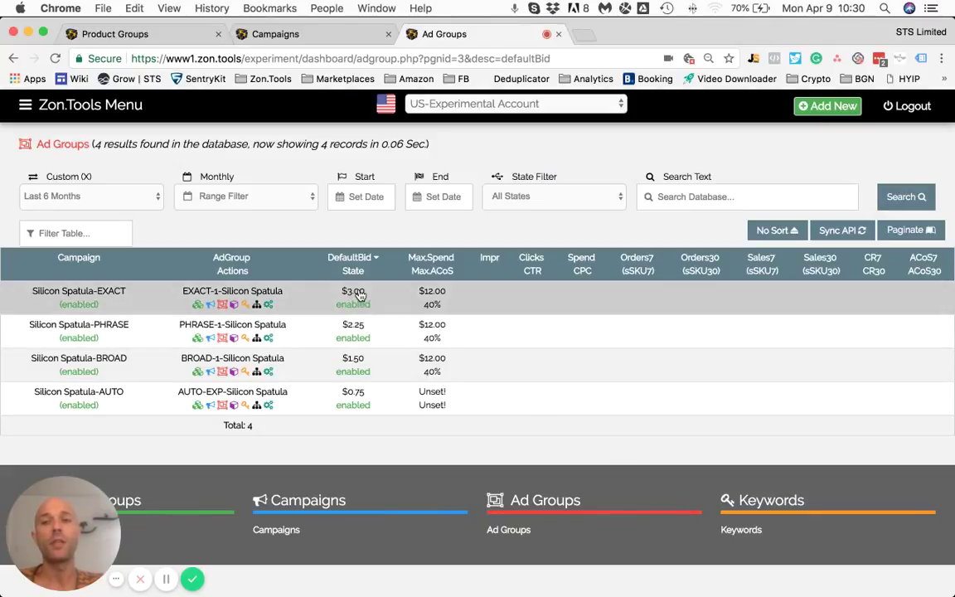
pyautogui.press('super+Tab')
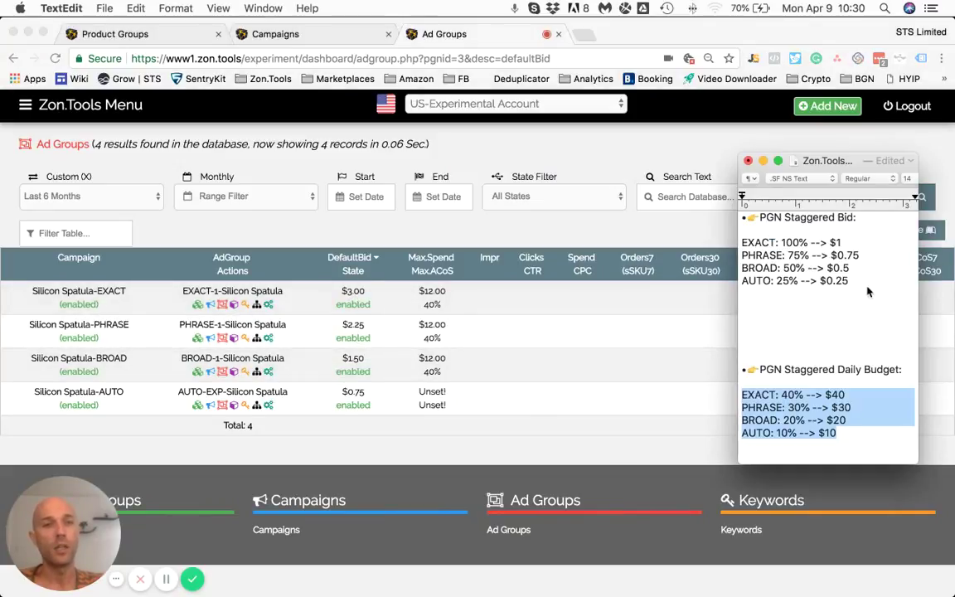
pyautogui.moveTo(867, 291); pyautogui.dragTo(741, 242)
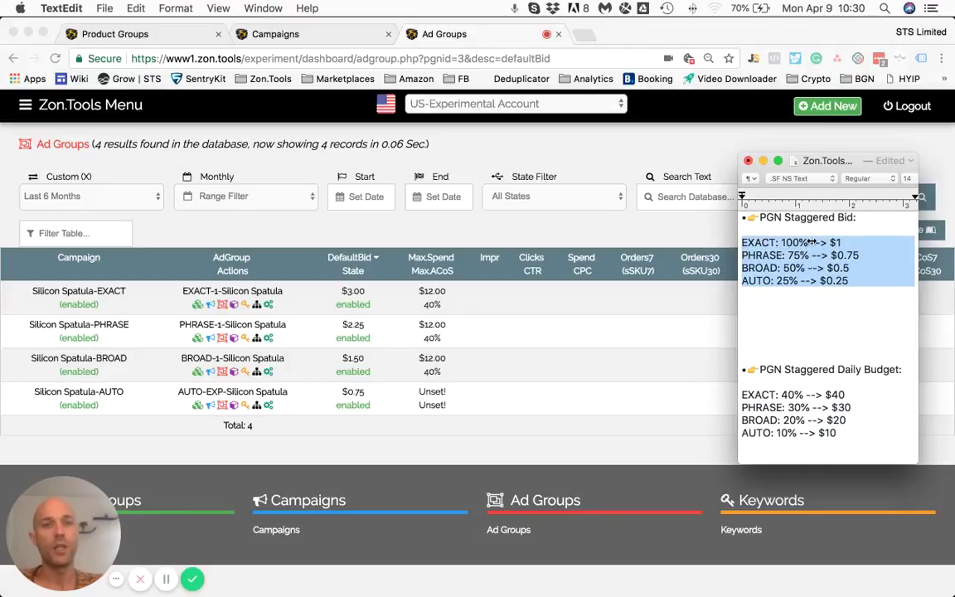
pyautogui.click(613, 235)
pyautogui.press('super+r')
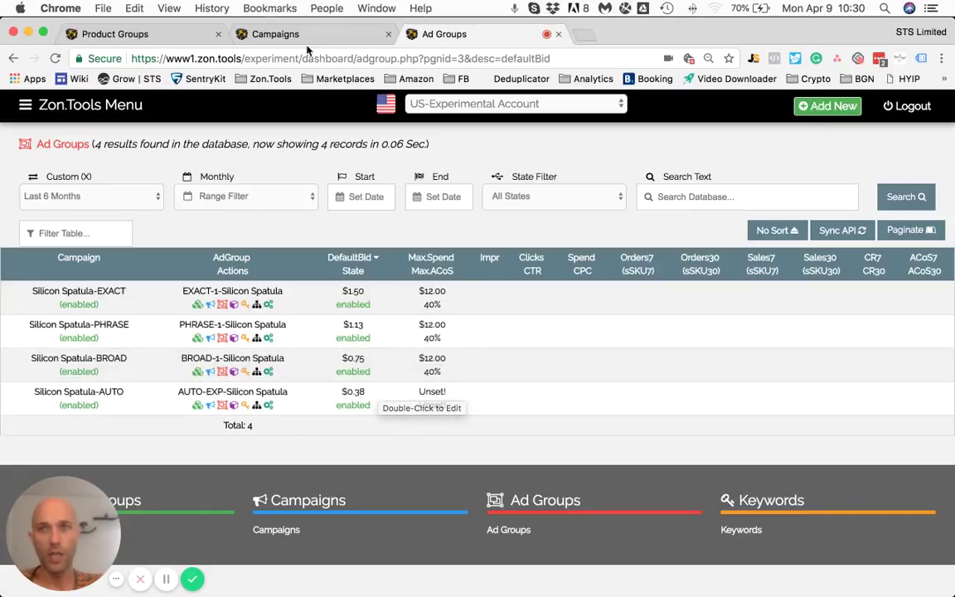
# Reopen the Silicon Spatula product group's bulk editor and change its name to "Silicon [SKU] Spatula" without saving
pyautogui.click(274, 34)
pyautogui.click(200, 37)
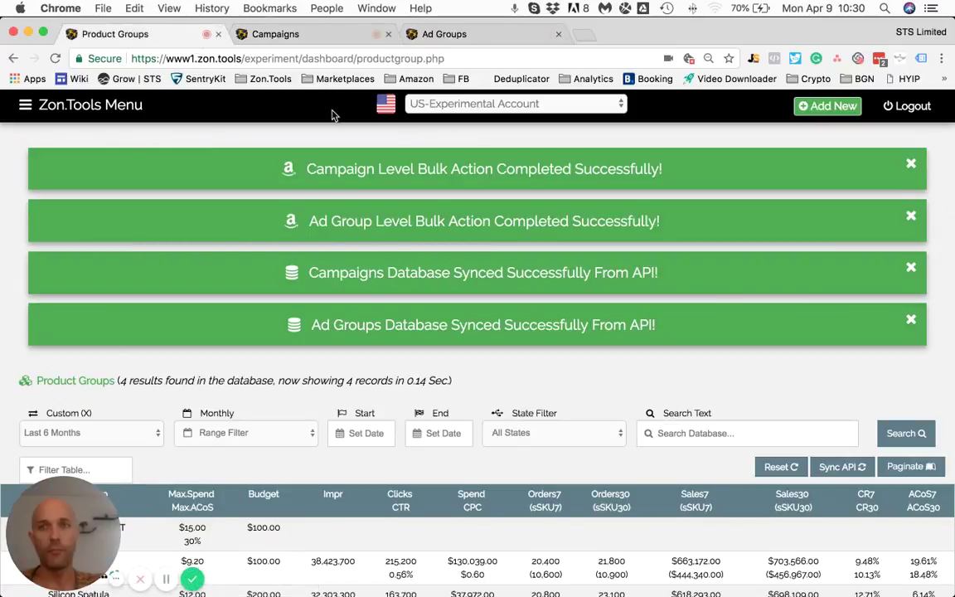
pyautogui.scroll(-5, 315, 240)
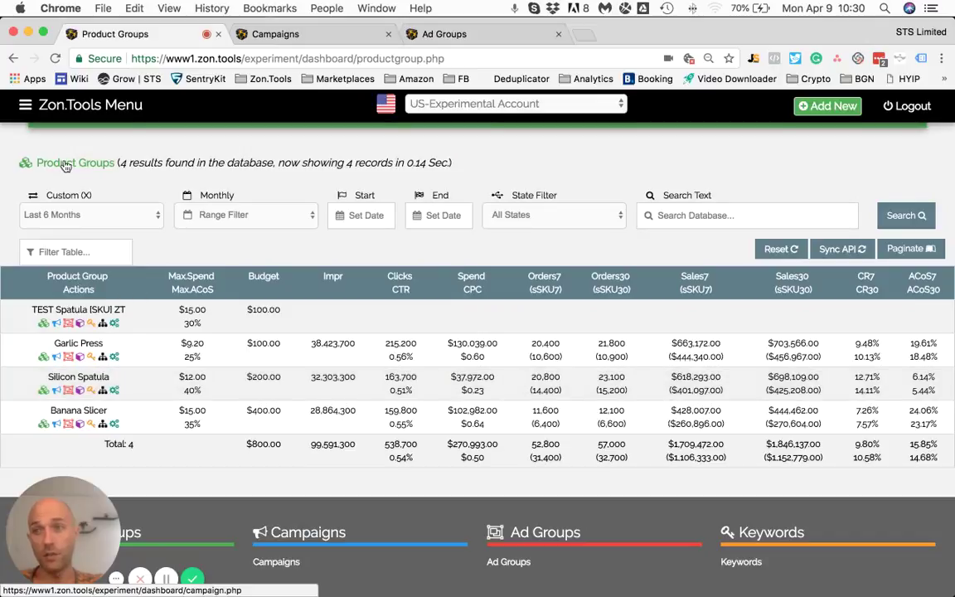
pyautogui.click(115, 391)
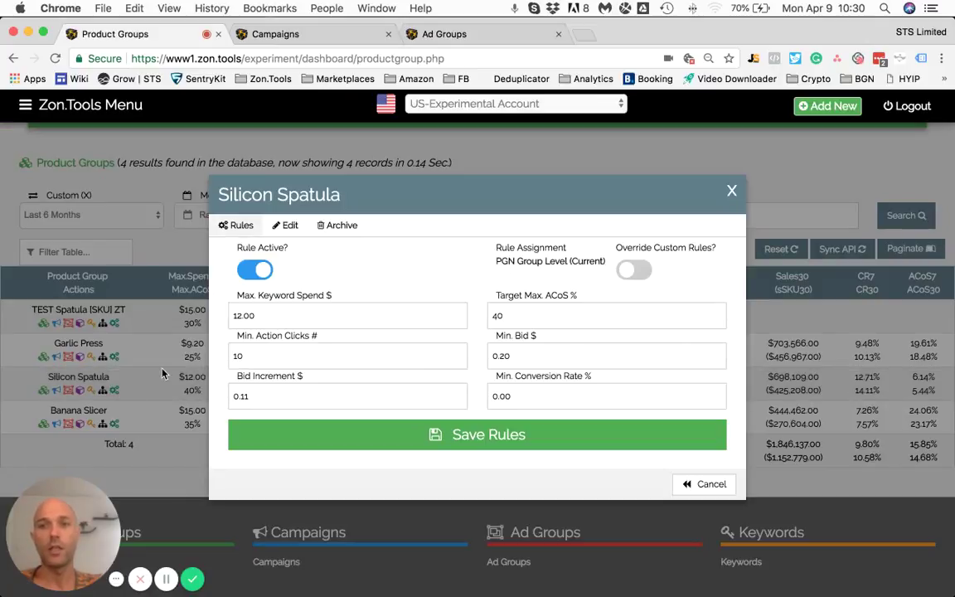
pyautogui.click(278, 226)
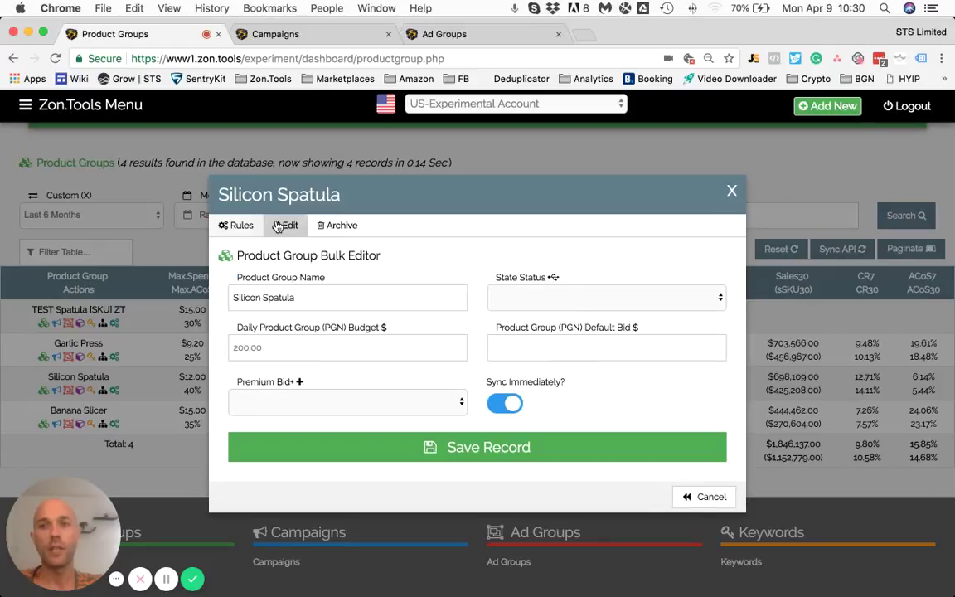
pyautogui.click(284, 349)
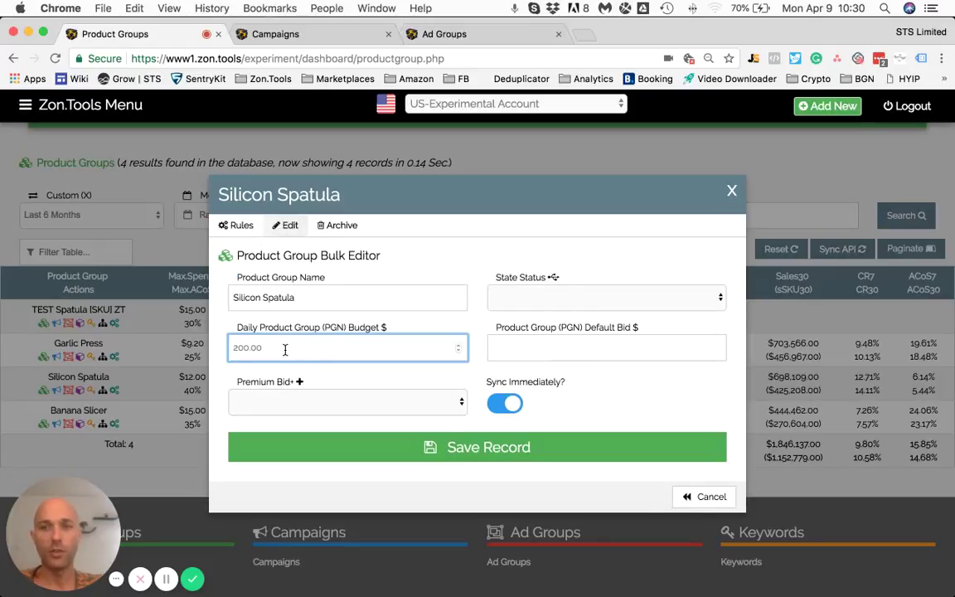
pyautogui.click(539, 346)
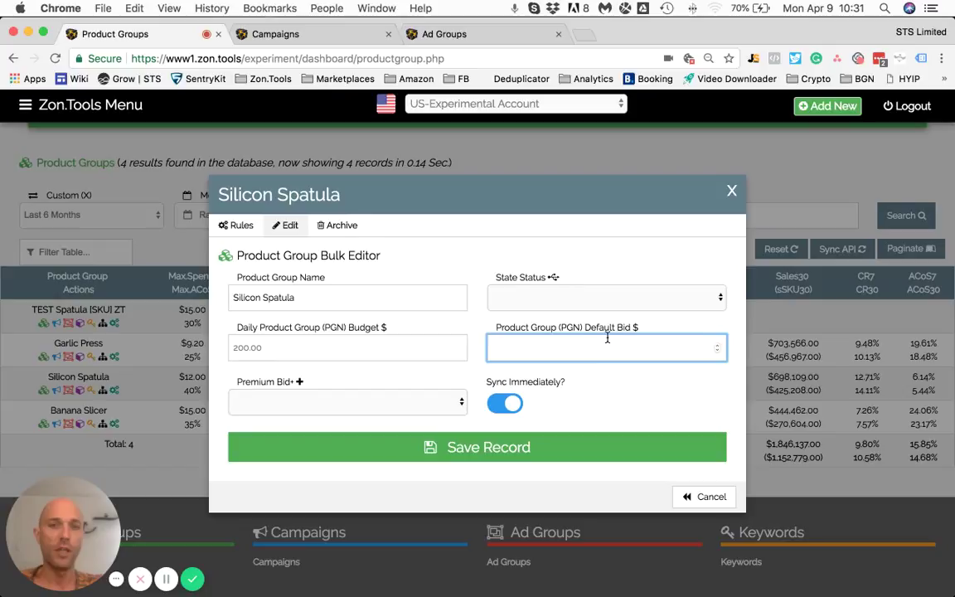
pyautogui.doubleClick(385, 303)
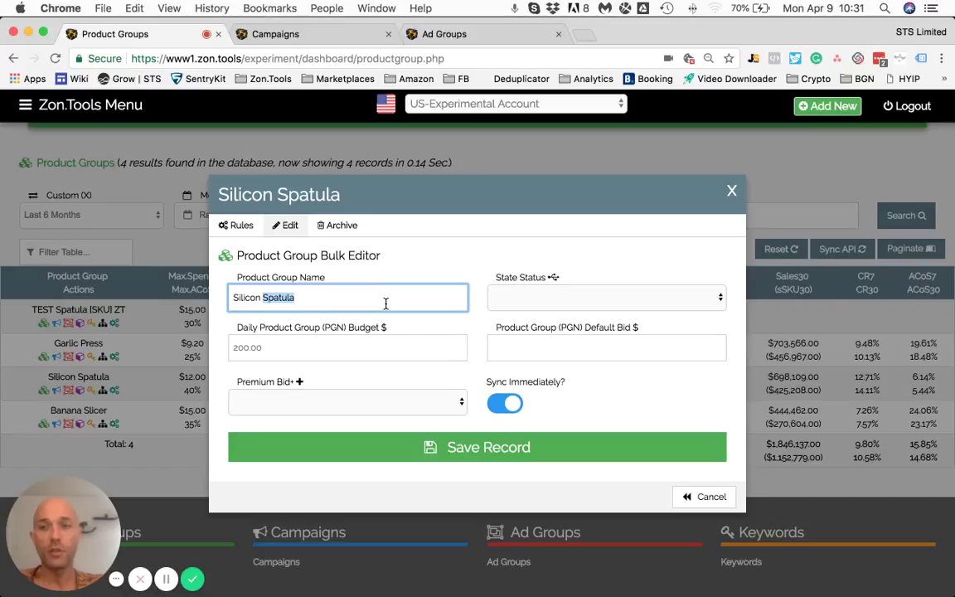
pyautogui.click(274, 298)
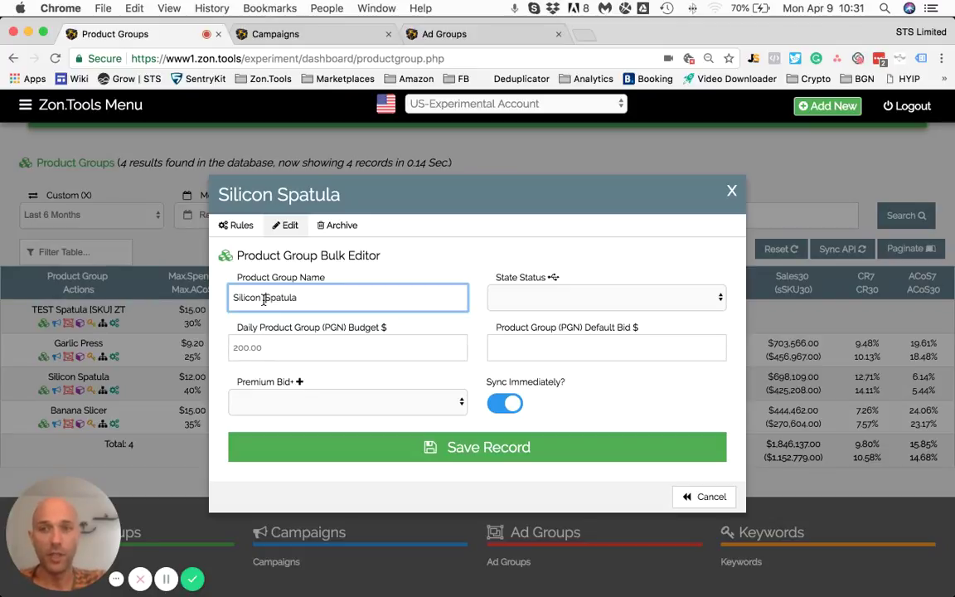
pyautogui.write('[SKU]')
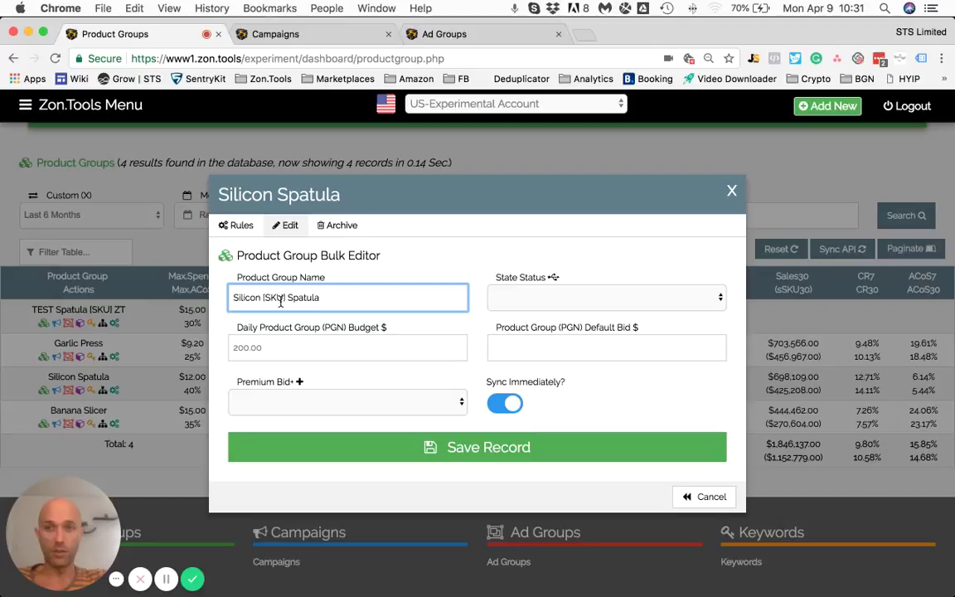
# Save the product group name "Silicon [SKU] Spatula" and reload its campaigns and ad groups to check their names
pyautogui.click(393, 451)
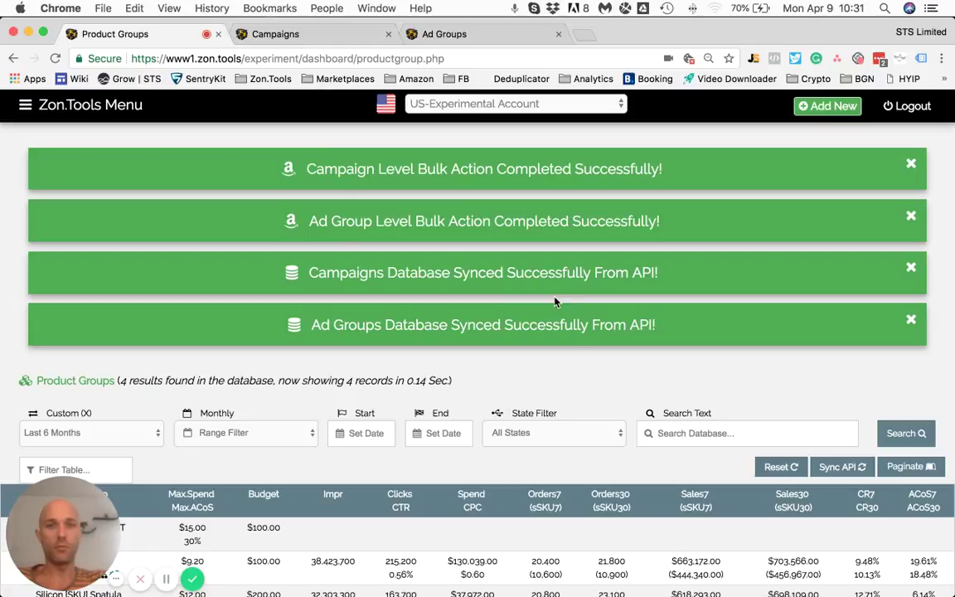
pyautogui.click(266, 34)
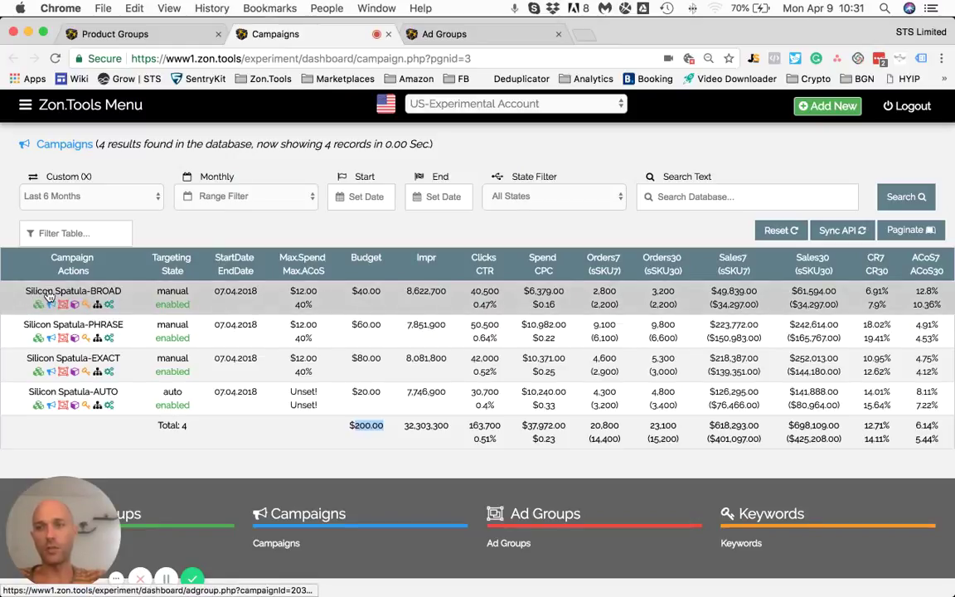
pyautogui.click(167, 406)
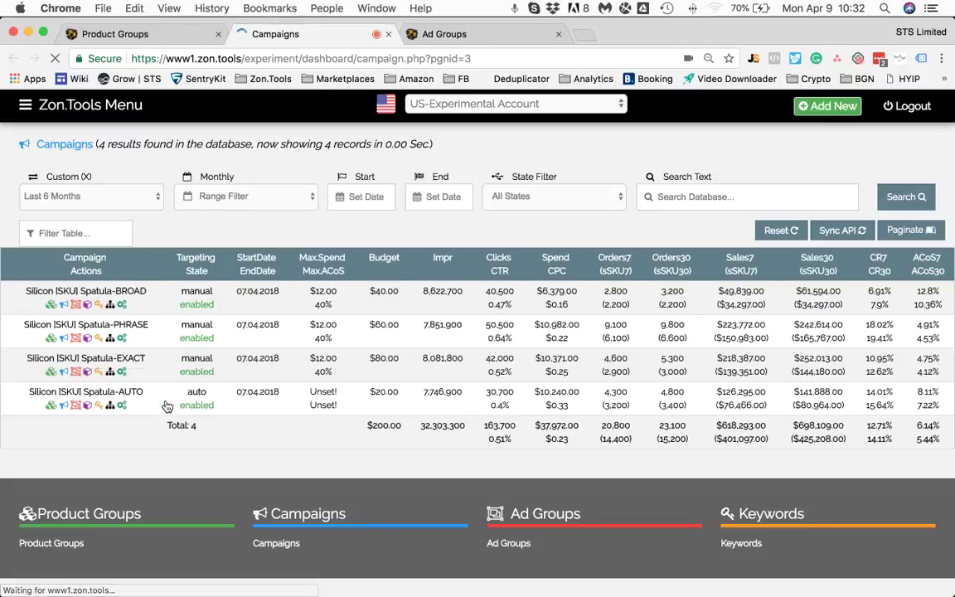
pyautogui.click(64, 293)
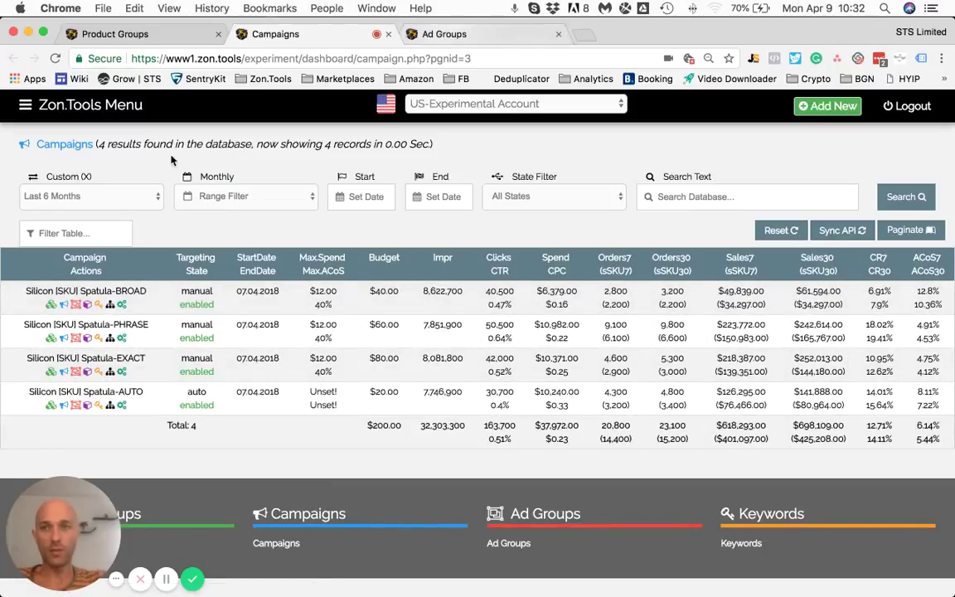
pyautogui.click(503, 40)
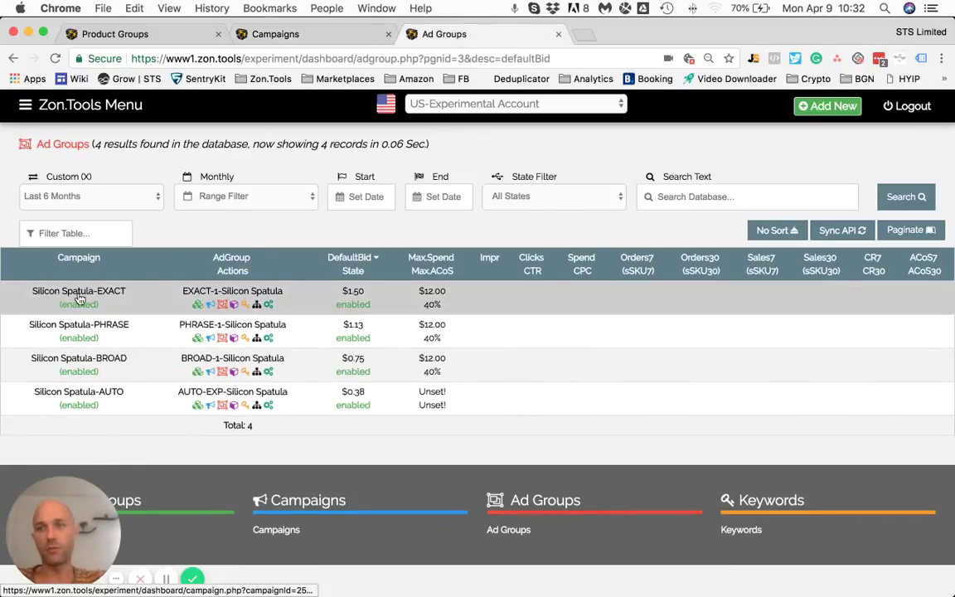
pyautogui.click(79, 294)
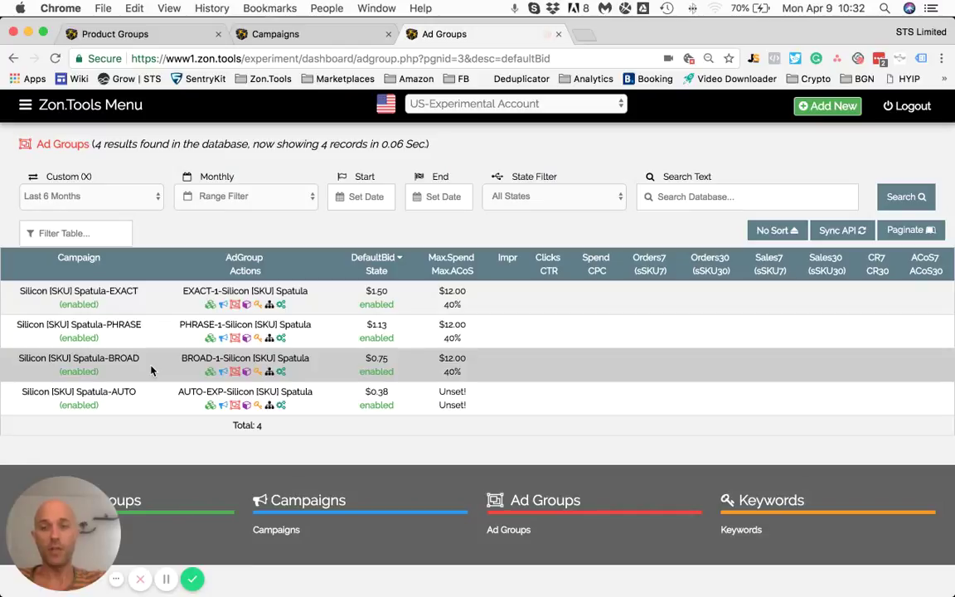
# Return to the product groups list and open the bulk editor for the Silicon [SKU] Spatula product group
pyautogui.click(185, 34)
pyautogui.scroll(-3, 395, 434)
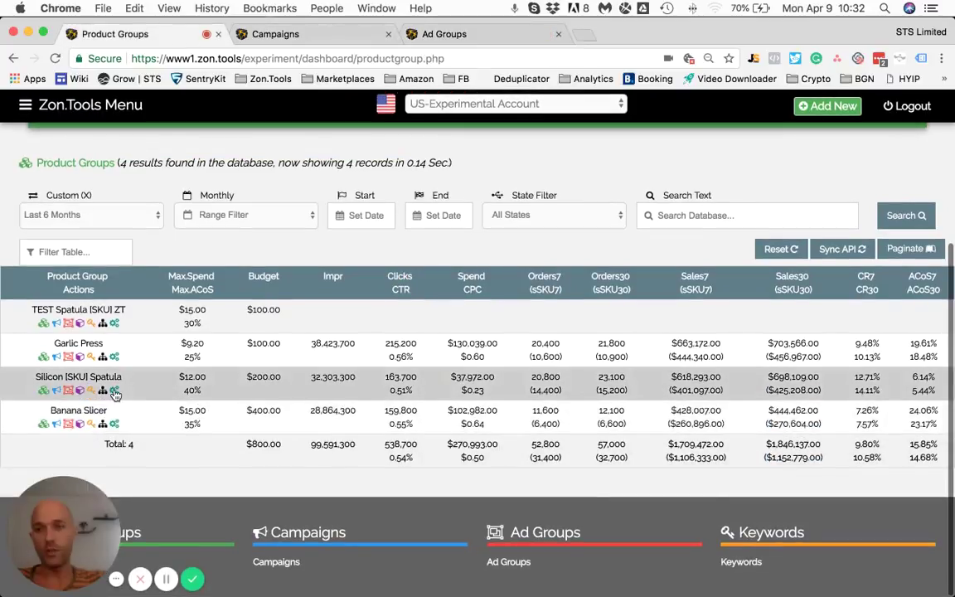
pyautogui.click(114, 390)
pyautogui.click(285, 224)
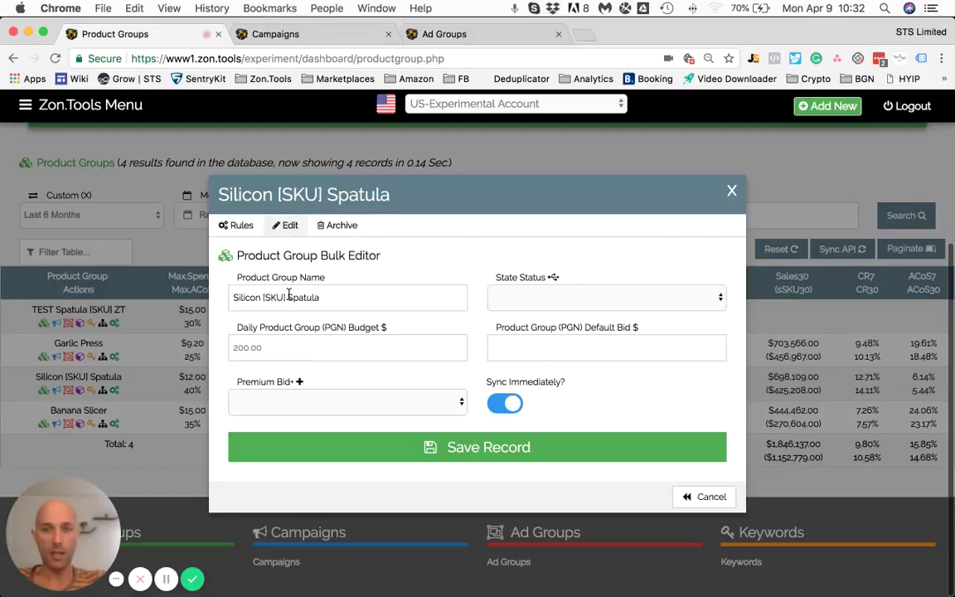